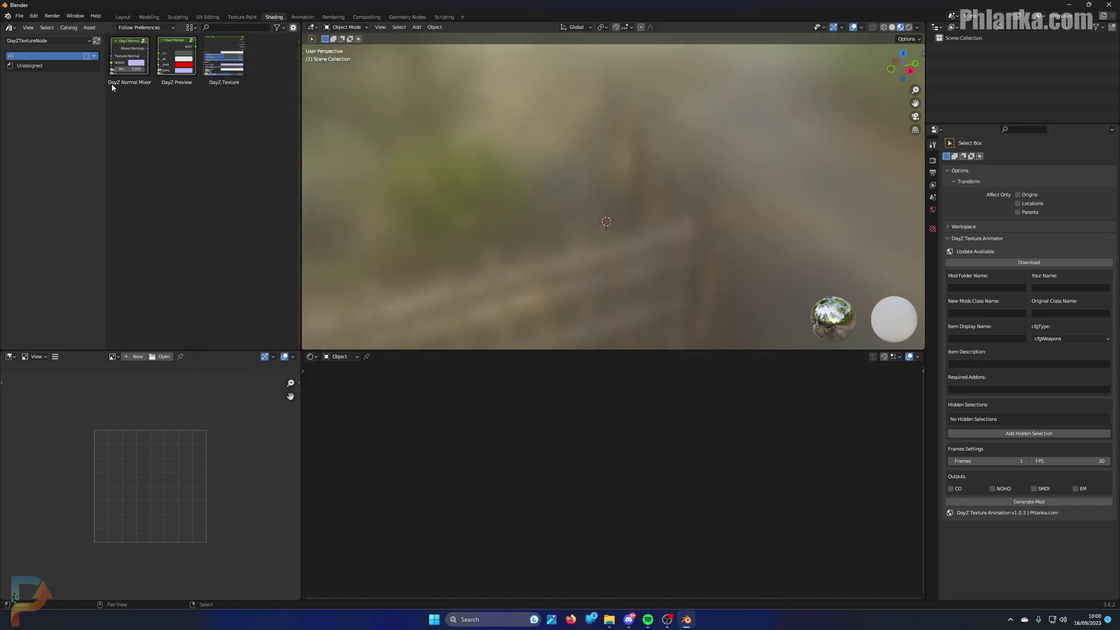
Import SRS_mlod.p3d from Desktop\Work directory\SRSA2 as an Arma 3 P3D model.
click(19, 15)
mouse_move(70, 135)
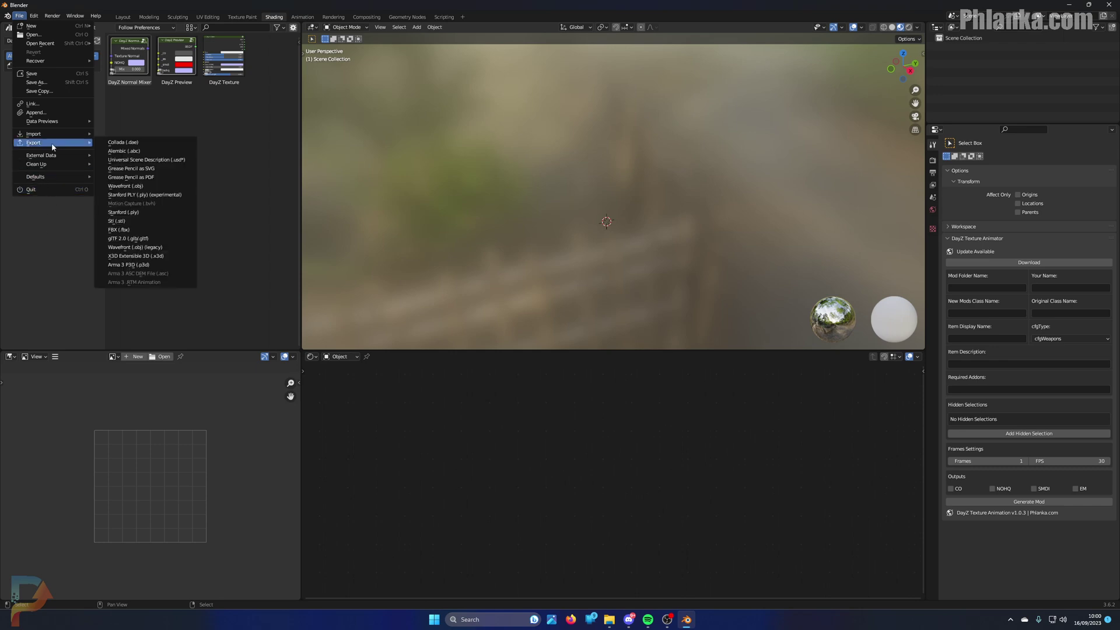
click(129, 264)
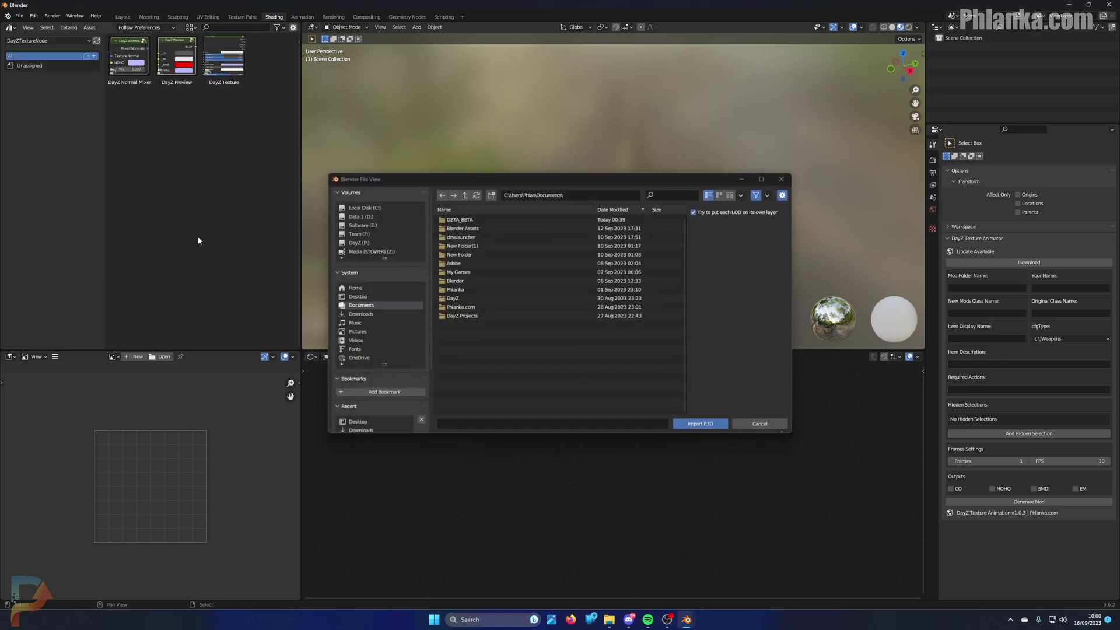
click(355, 288)
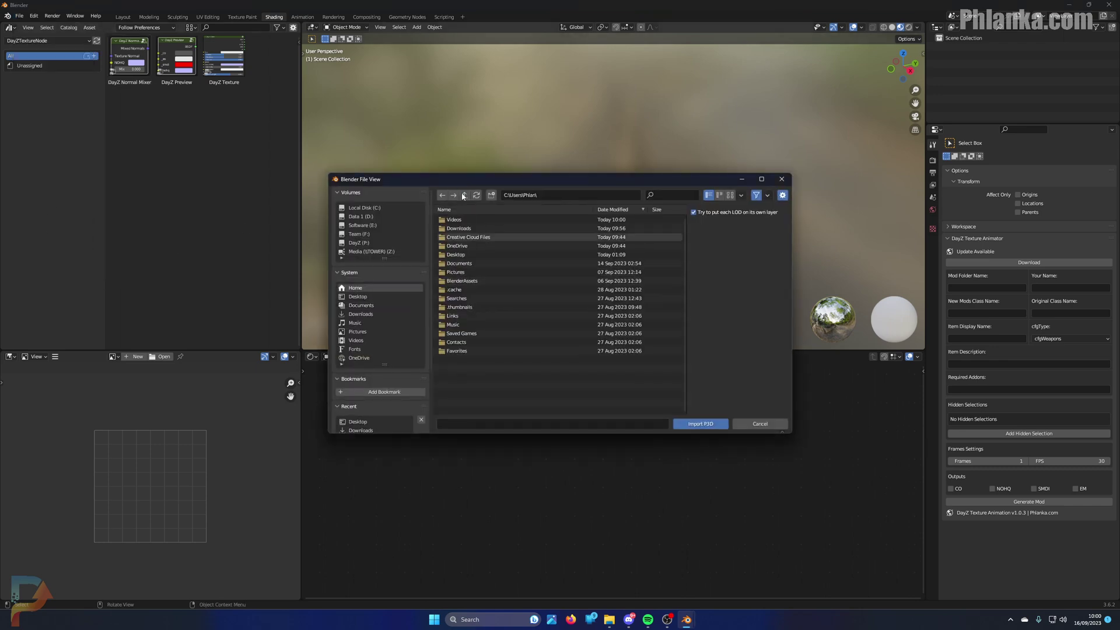
click(386, 305)
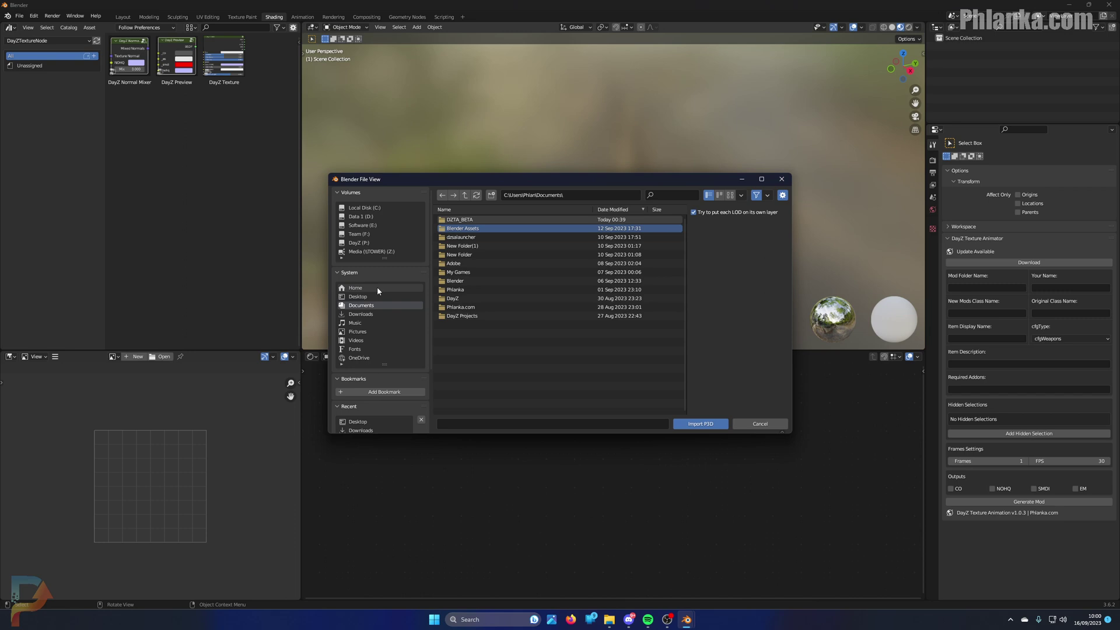
click(357, 296)
double_click(463, 246)
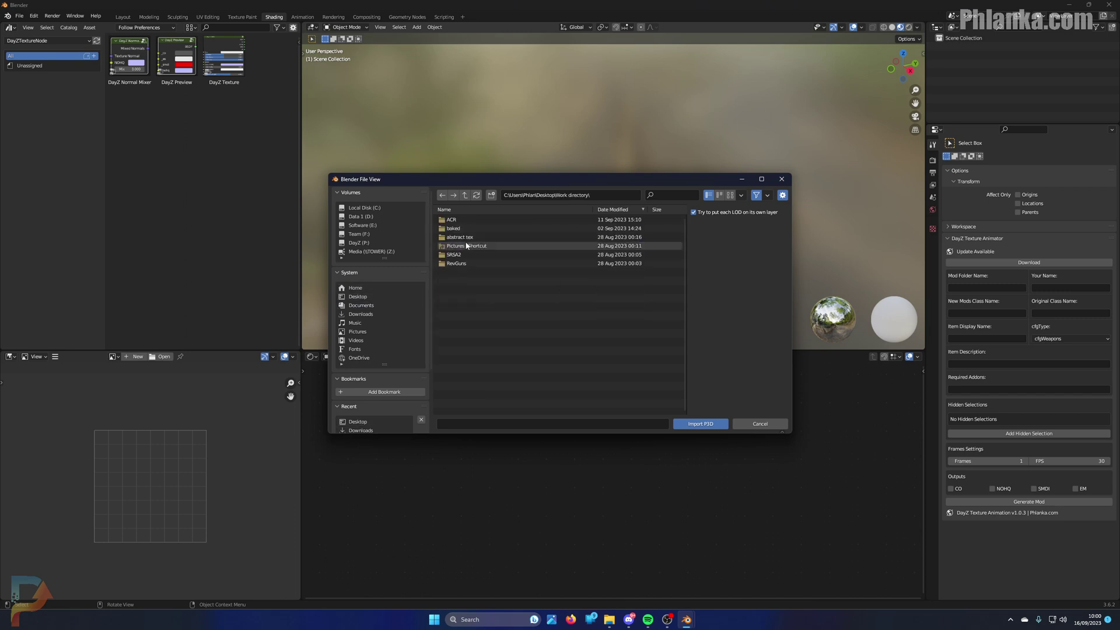
double_click(469, 255)
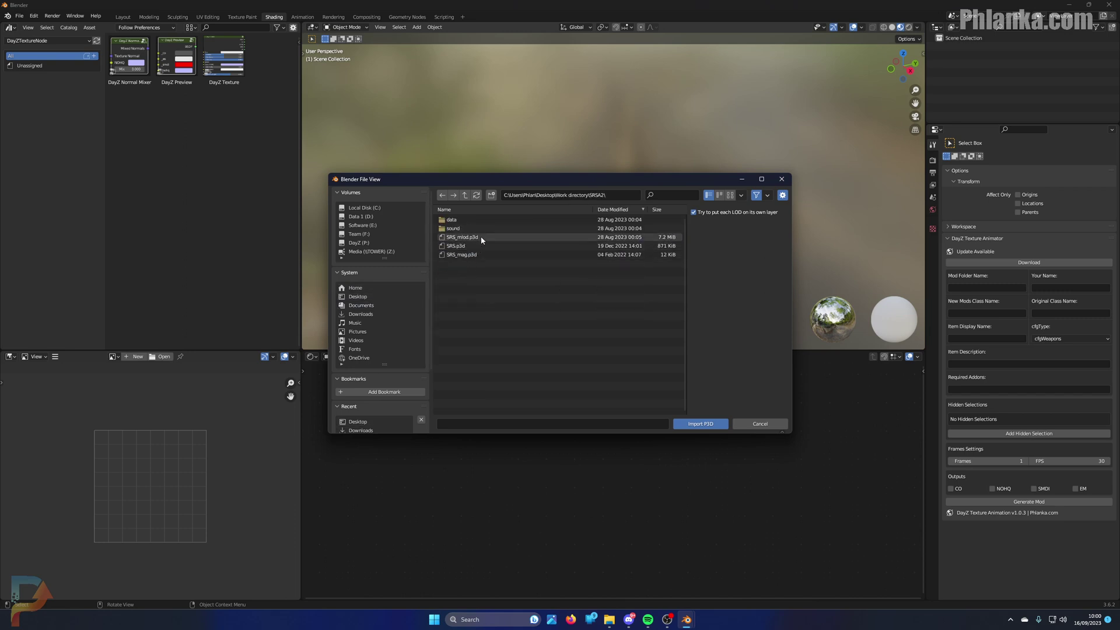
double_click(481, 238)
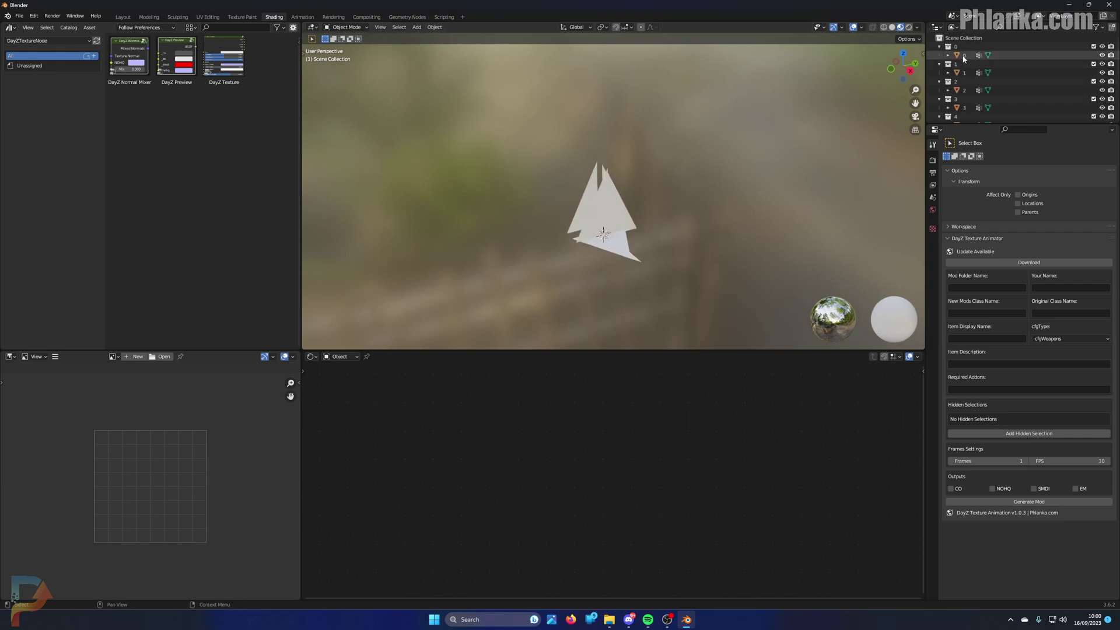
Run DayZ Import Cleanup on the imported object to rename its parts.
click(963, 56)
click(932, 226)
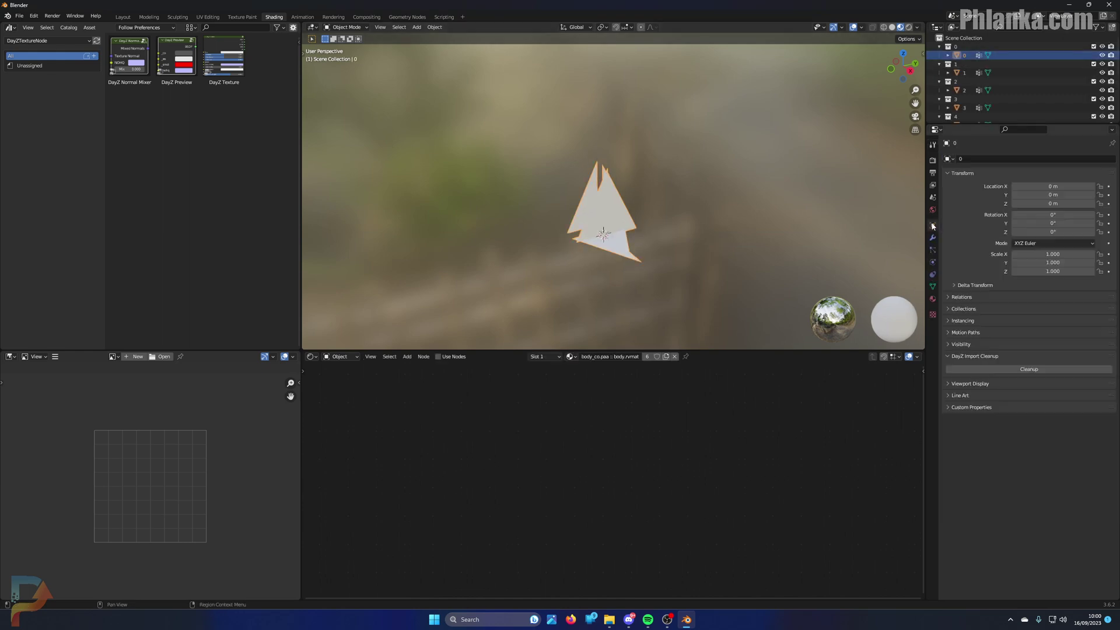
click(1006, 367)
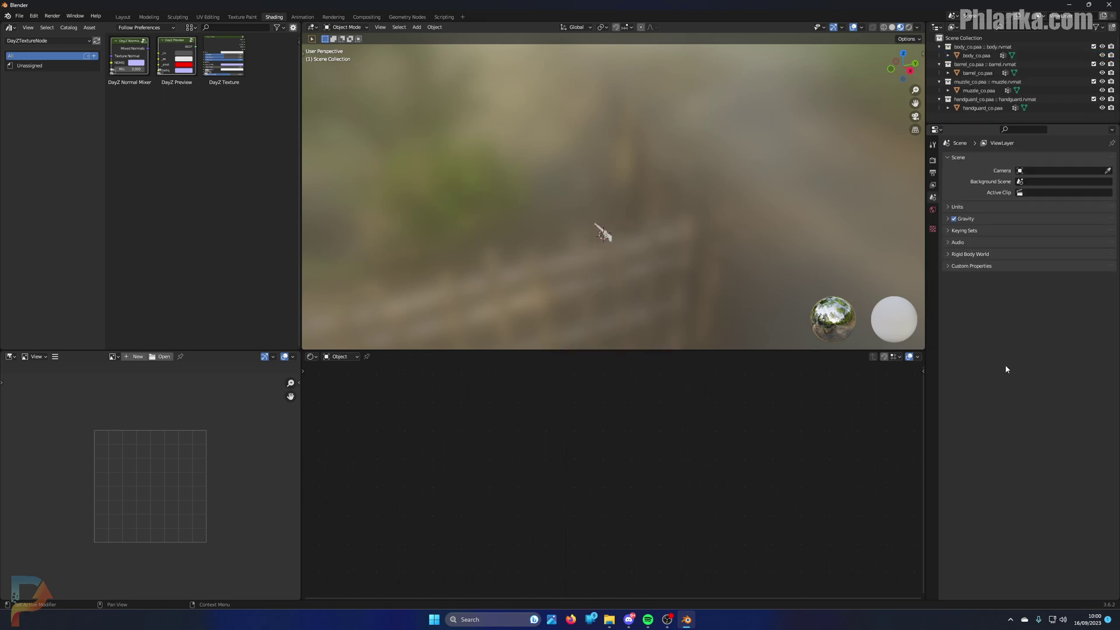
Orbit the rifle and check the body_co.paa, muzzle_co.paa and handguard_co.paa parts.
middle_drag(624, 244, 665, 251)
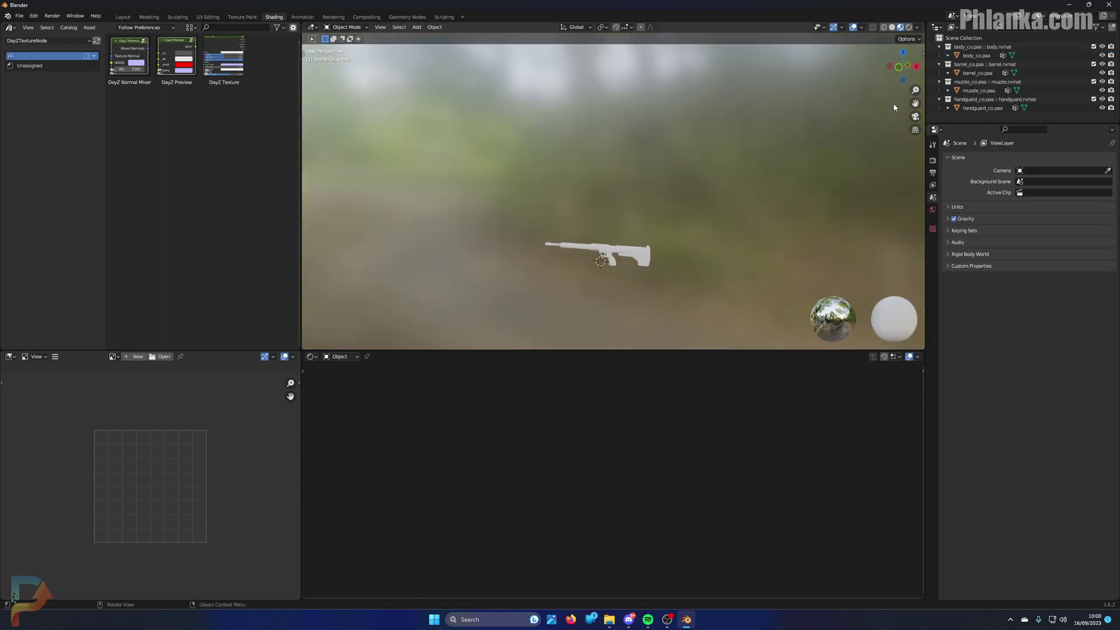
click(976, 56)
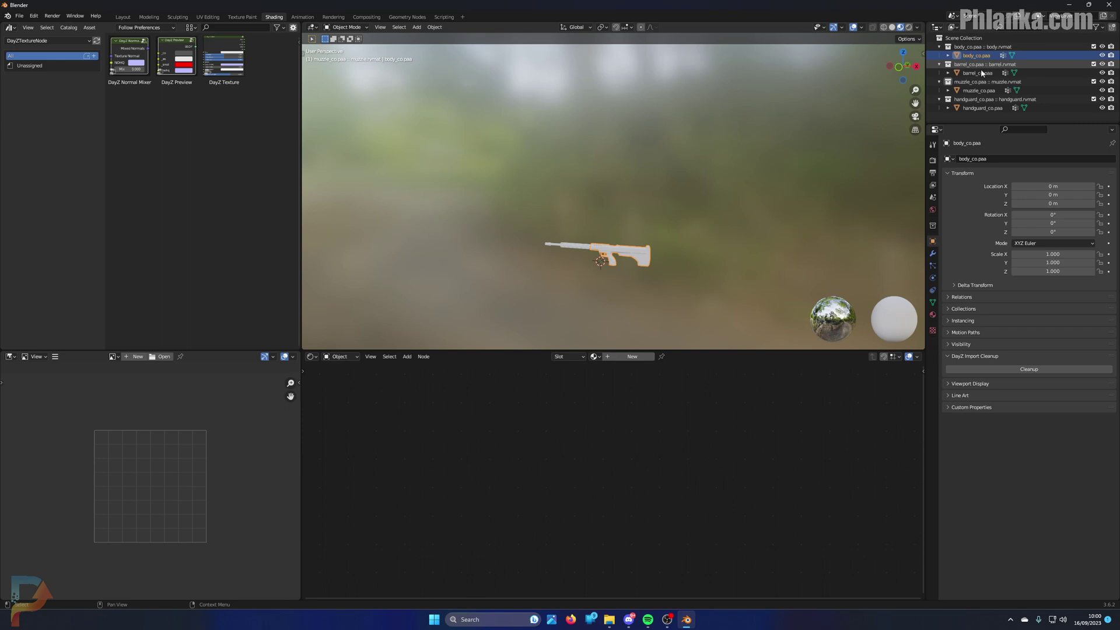
click(979, 90)
click(980, 109)
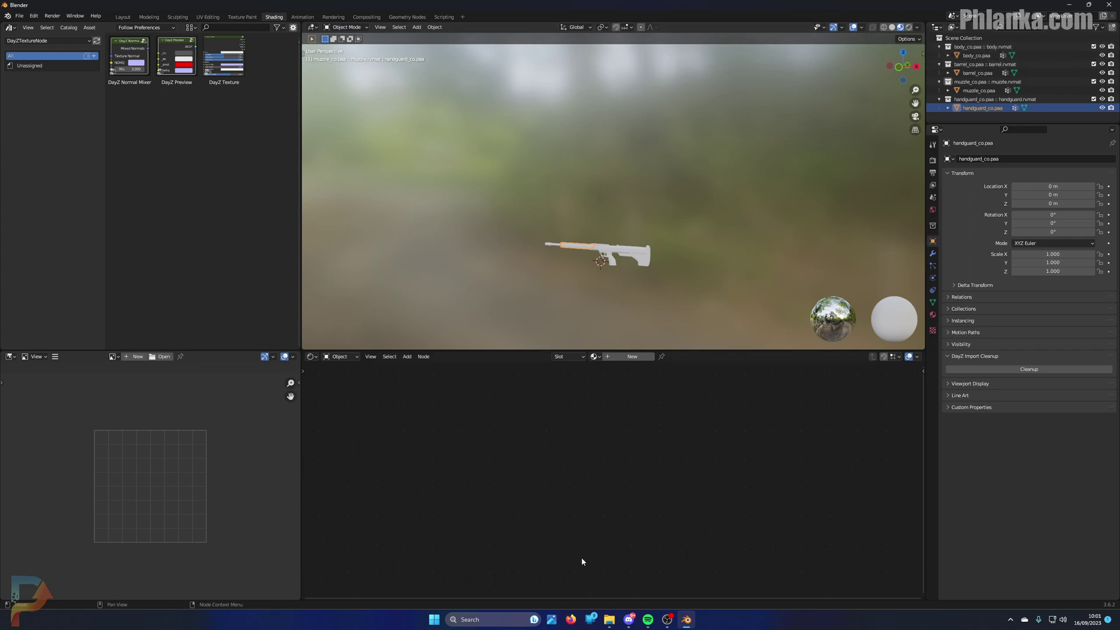
click(609, 619)
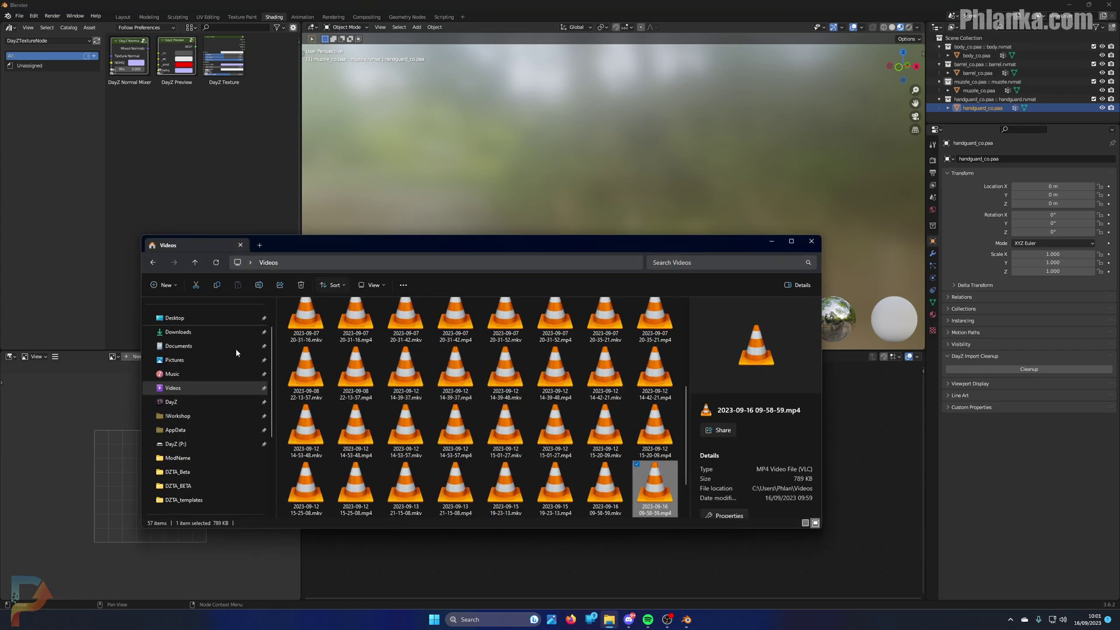
Navigate File Explorer from Desktop through Work directory into the SRSA2 folder.
click(175, 318)
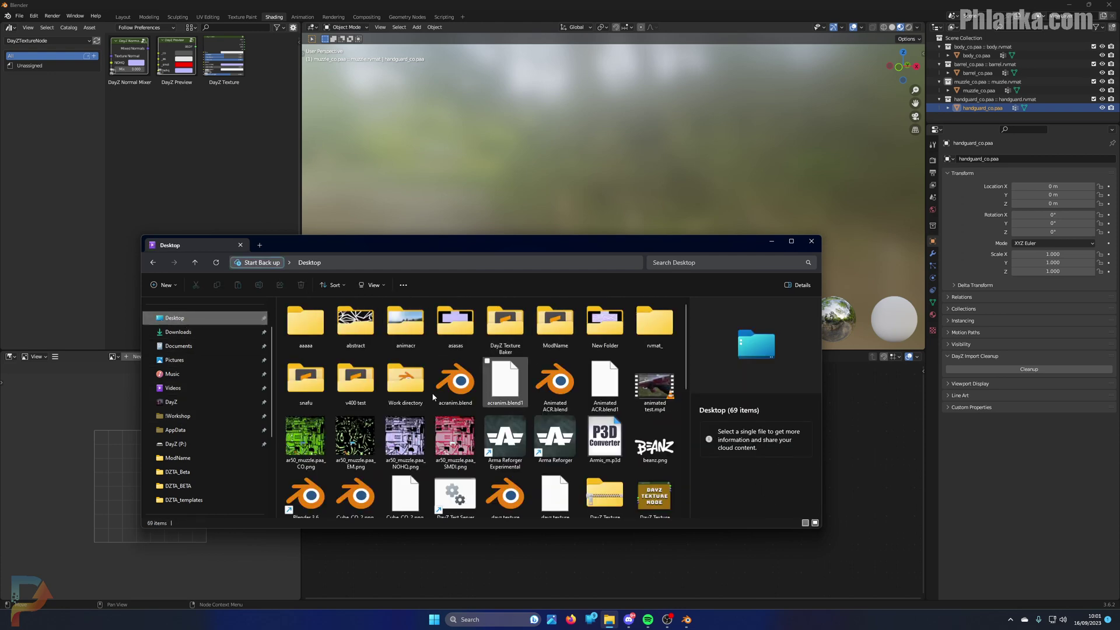
double_click(404, 398)
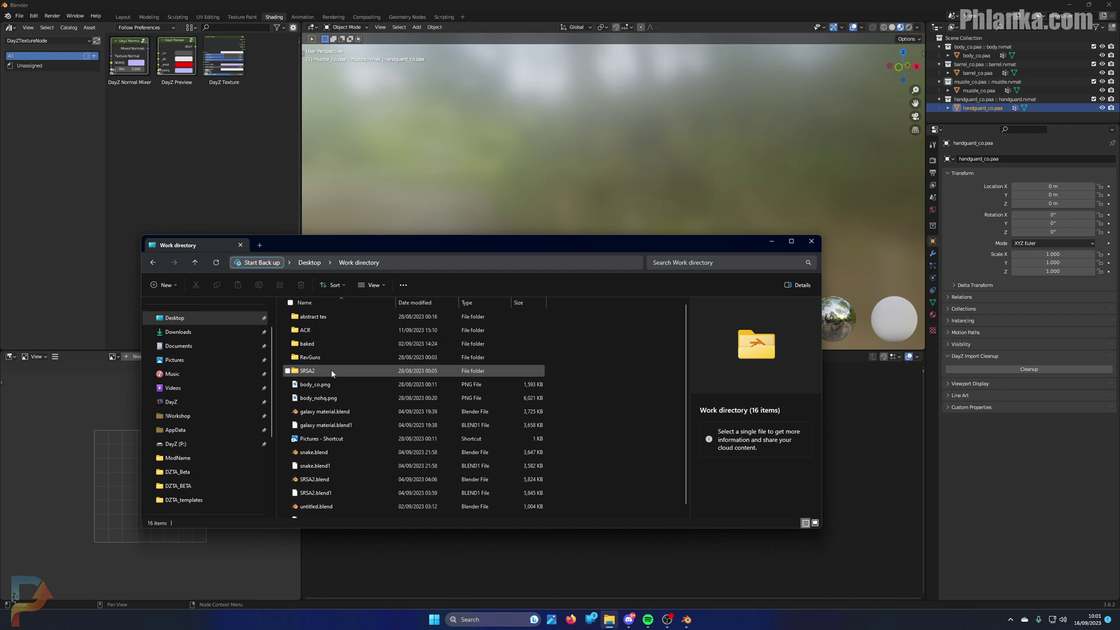
double_click(307, 371)
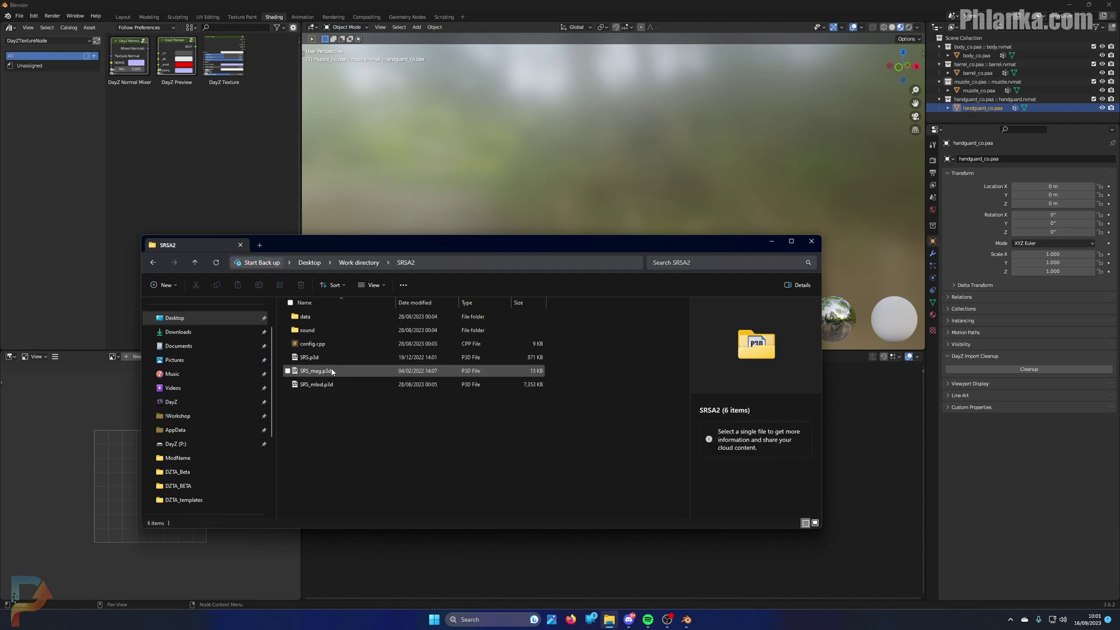
Open config.cpp in Sublime Text and fold the Single, Particles, OpticsInfo and DamageSystem classes.
double_click(332, 344)
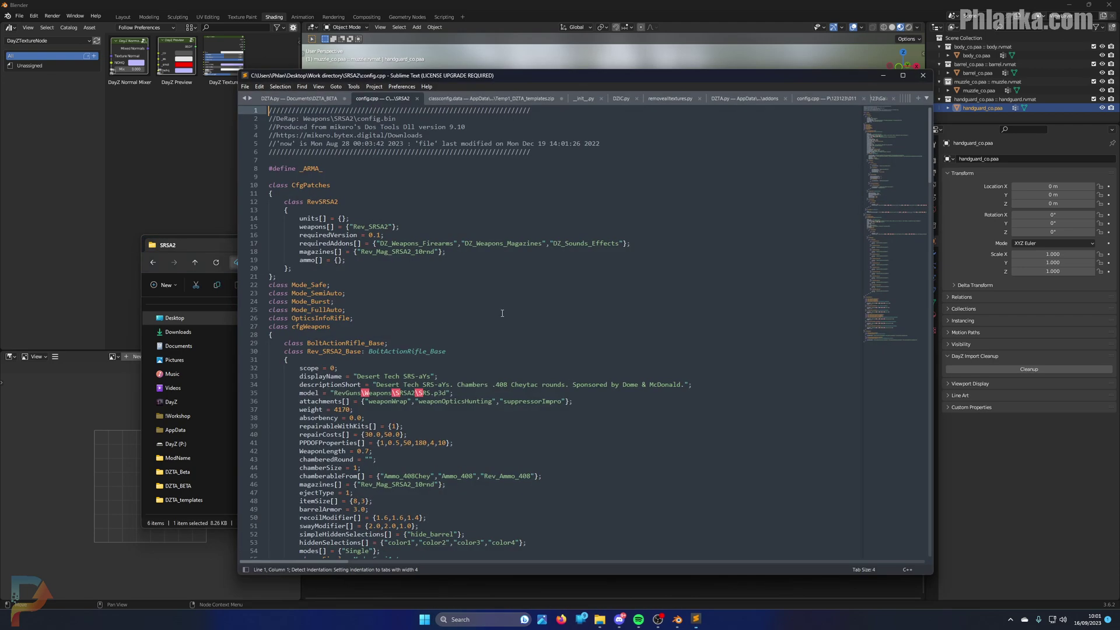
ctrl+scroll(502, 313, up, 5)
scroll(481, 340, down, 8)
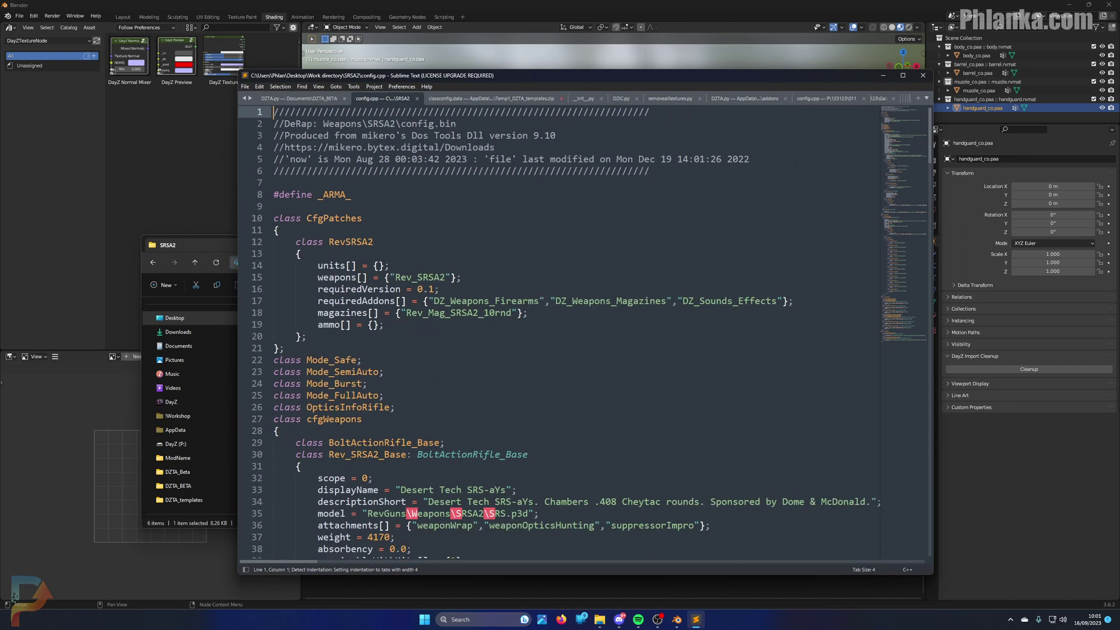
scroll(481, 340, down, 3)
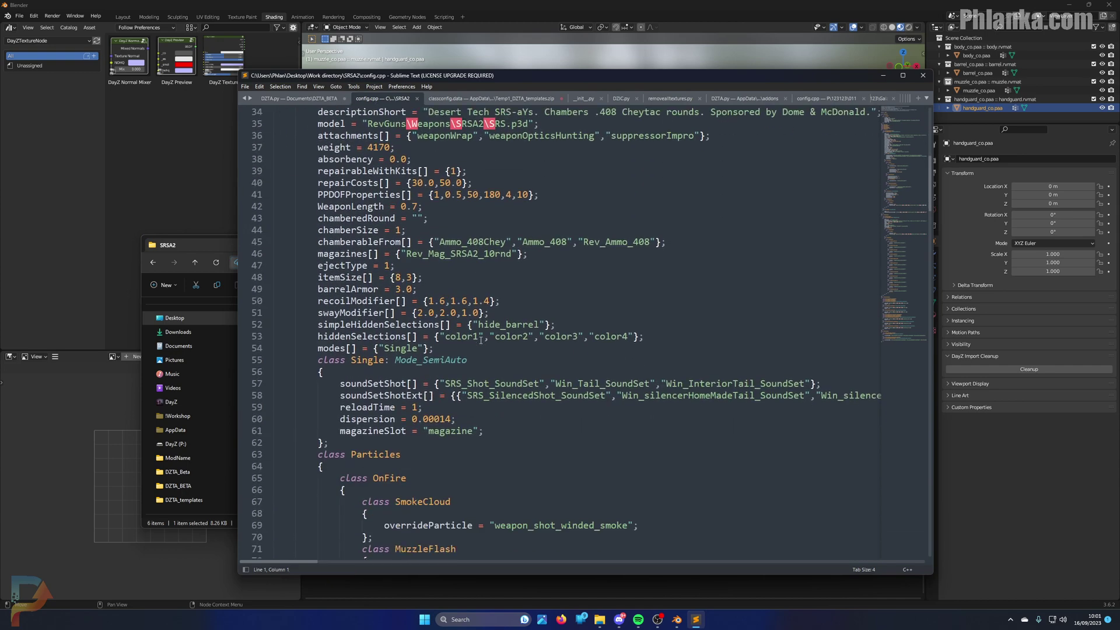
scroll(481, 340, down, 2)
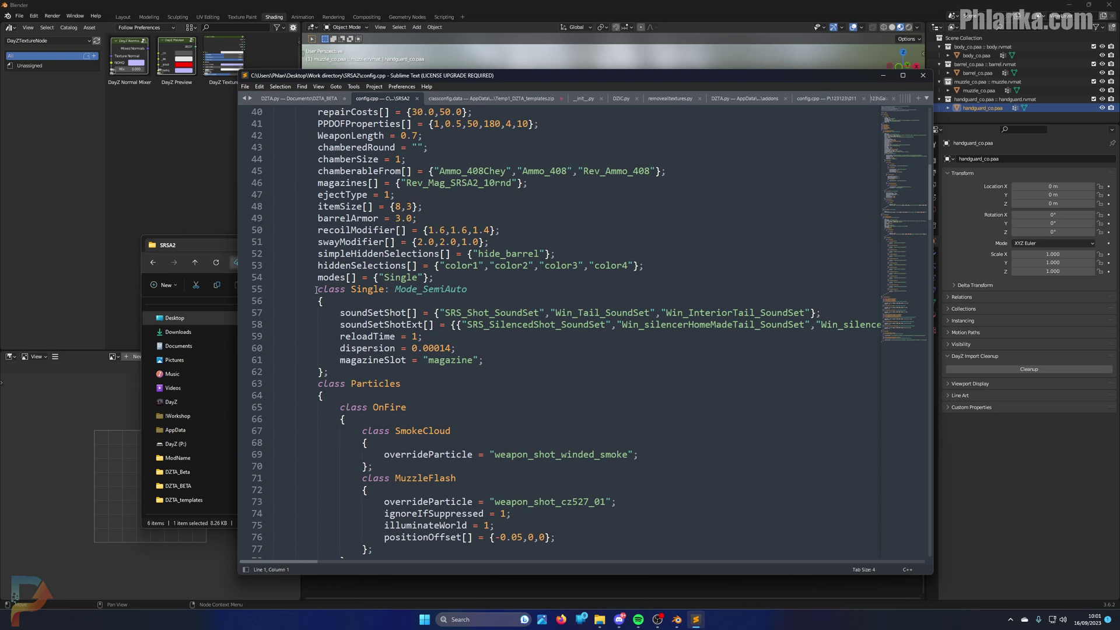
click(267, 302)
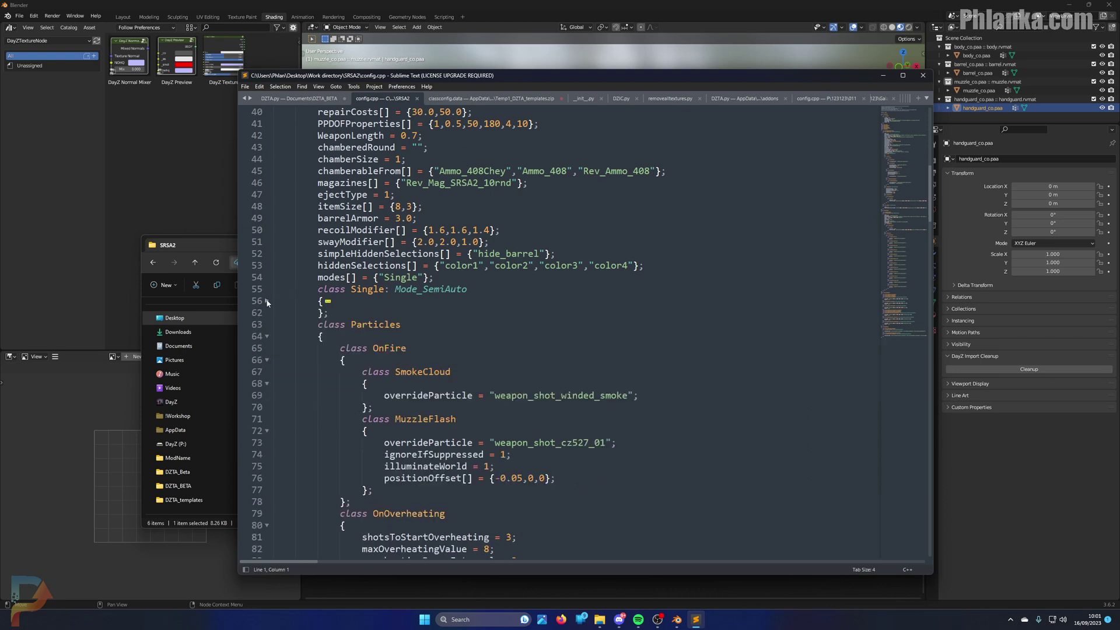
click(267, 337)
click(267, 372)
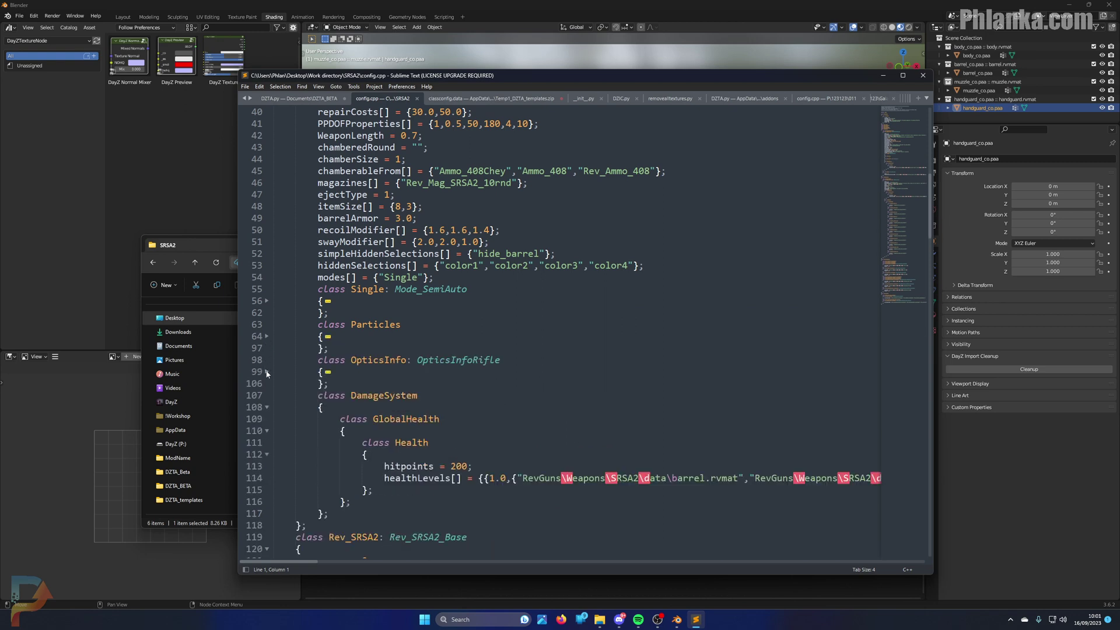
click(266, 407)
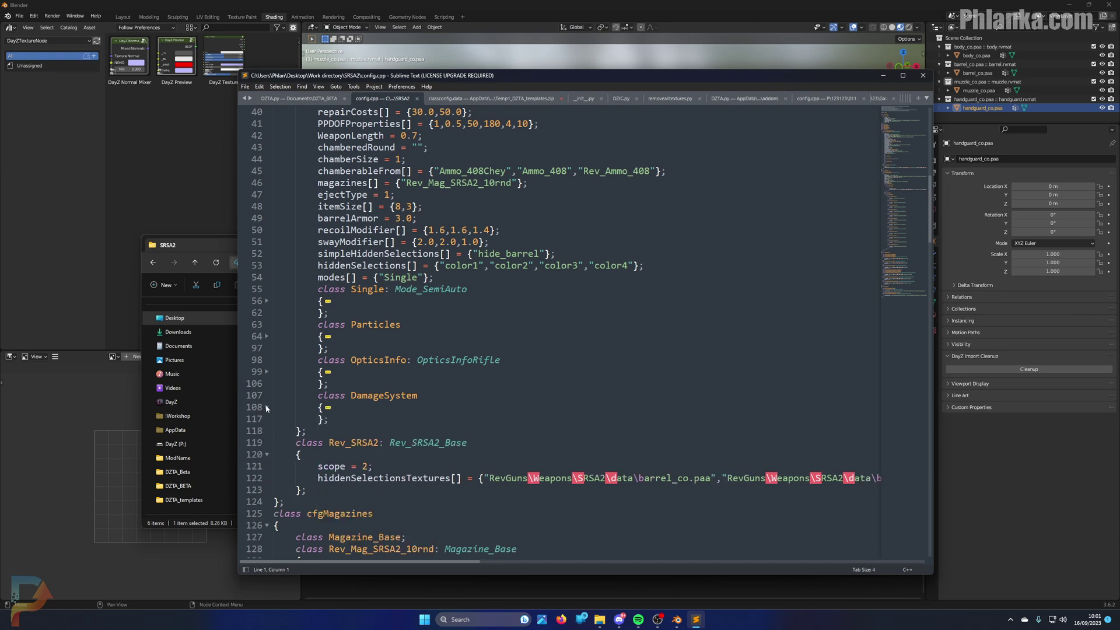
Highlight color1 through color4 on the hiddenSelections line, then return to Blender.
click(527, 368)
click(384, 265)
drag(318, 265, 430, 265)
double_click(461, 265)
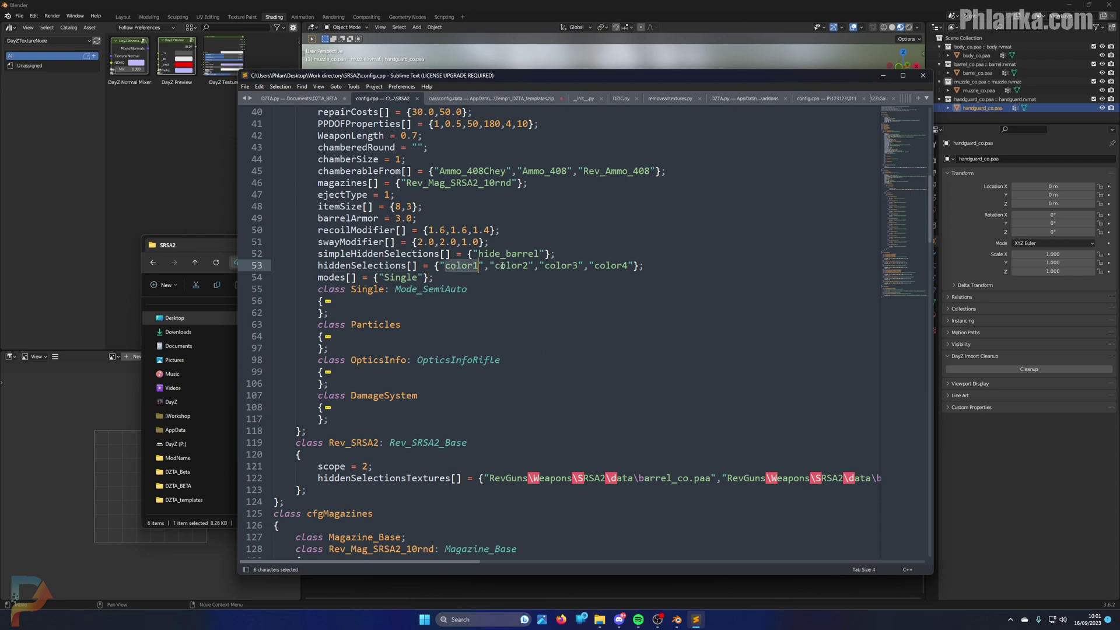
double_click(507, 266)
double_click(559, 266)
double_click(610, 266)
click(1037, 561)
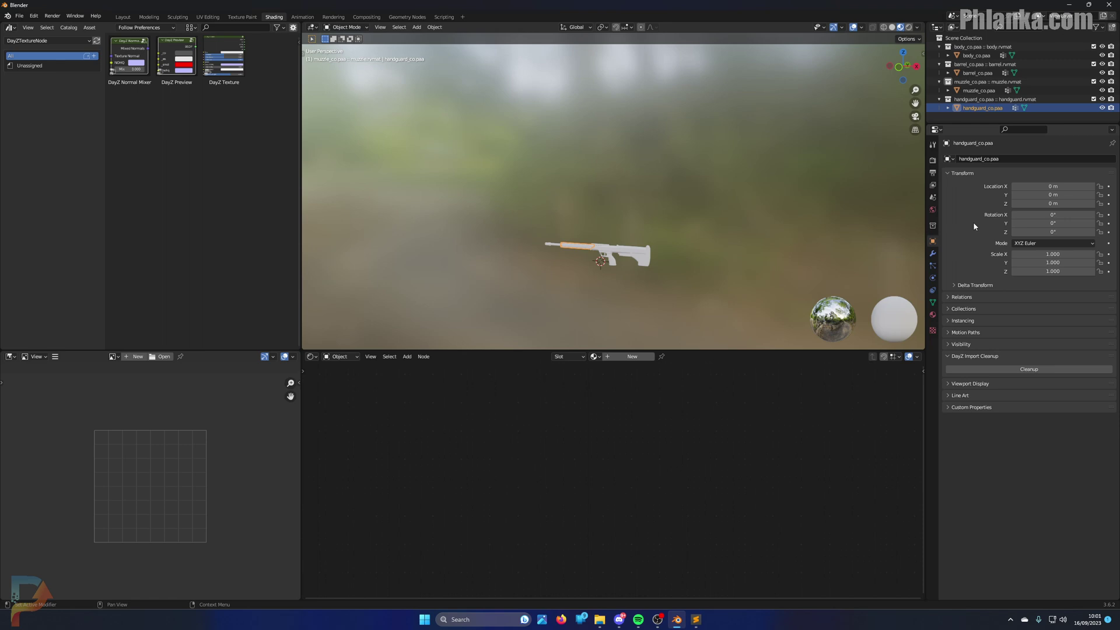
Add four hidden selection entries in the DayZ Texture Animator panel.
click(932, 144)
click(1035, 433)
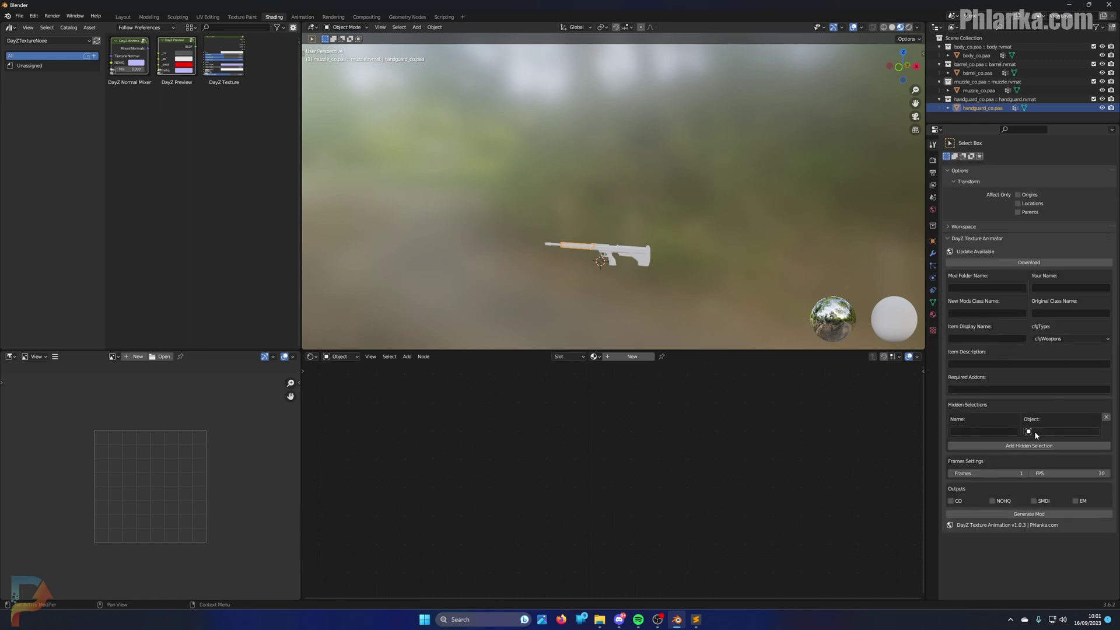
click(1036, 446)
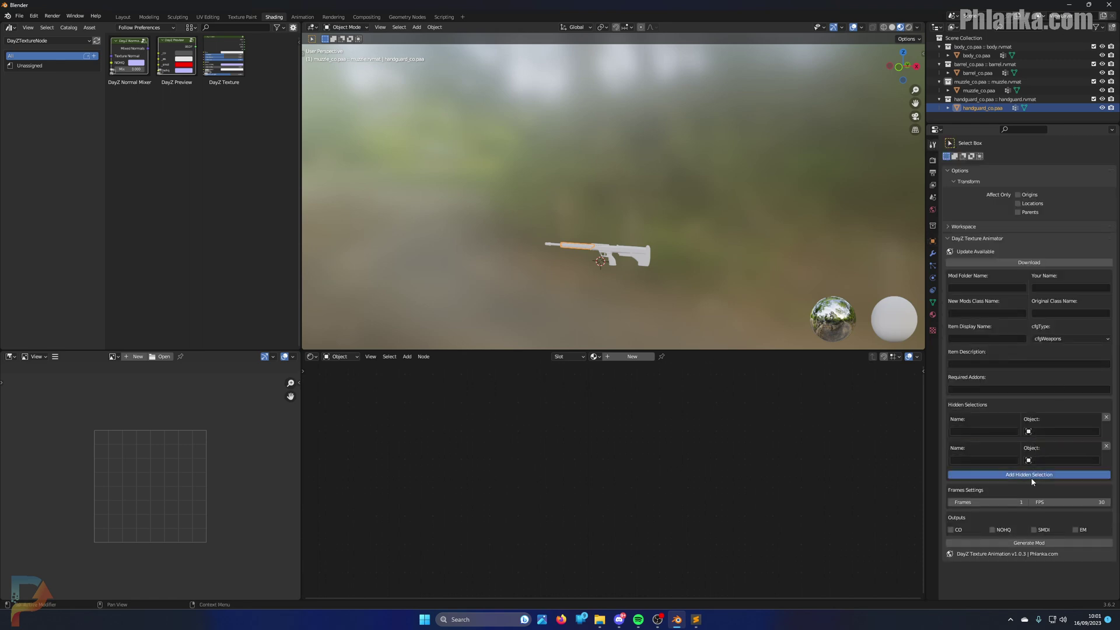
click(1030, 477)
click(1030, 503)
Name the first two entries color1 and color2, and type color4 into the third.
click(977, 432)
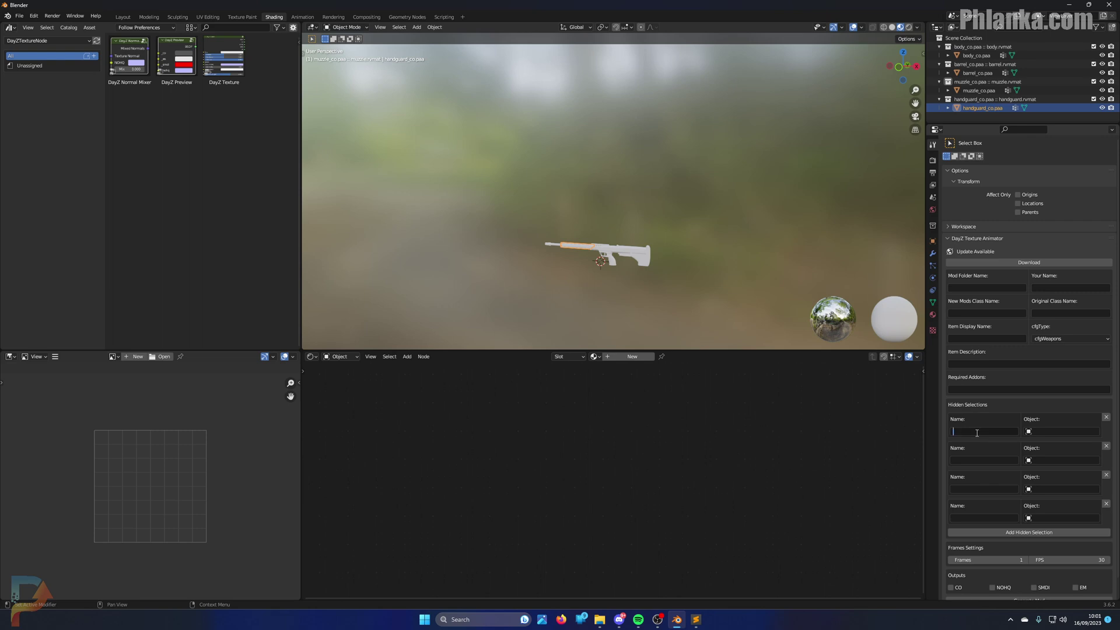
text(color1)
key(Tab)
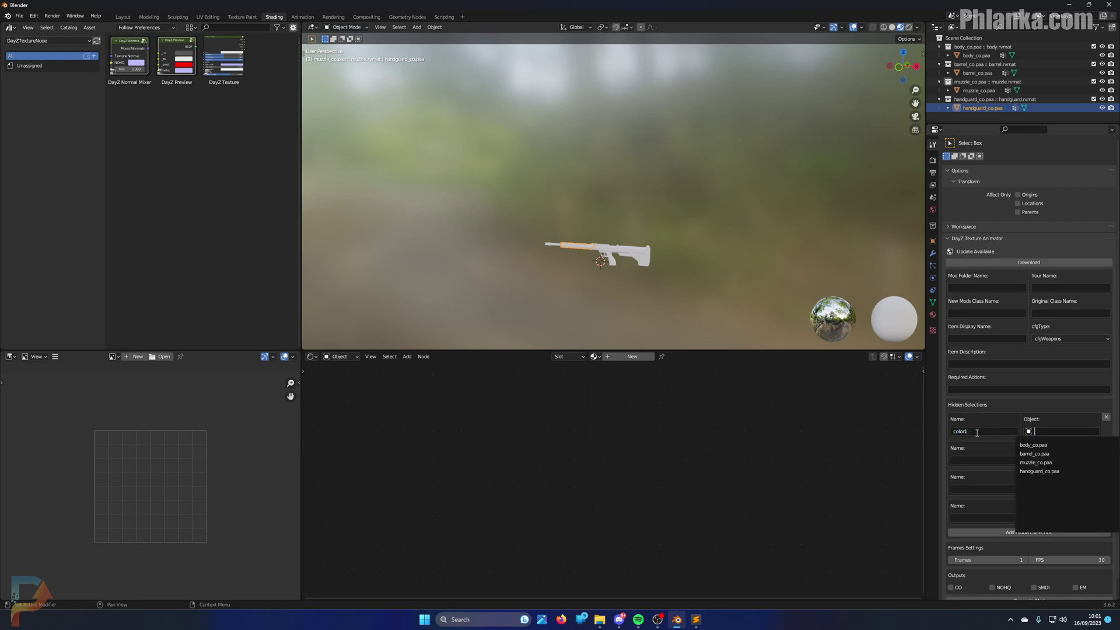
click(985, 462)
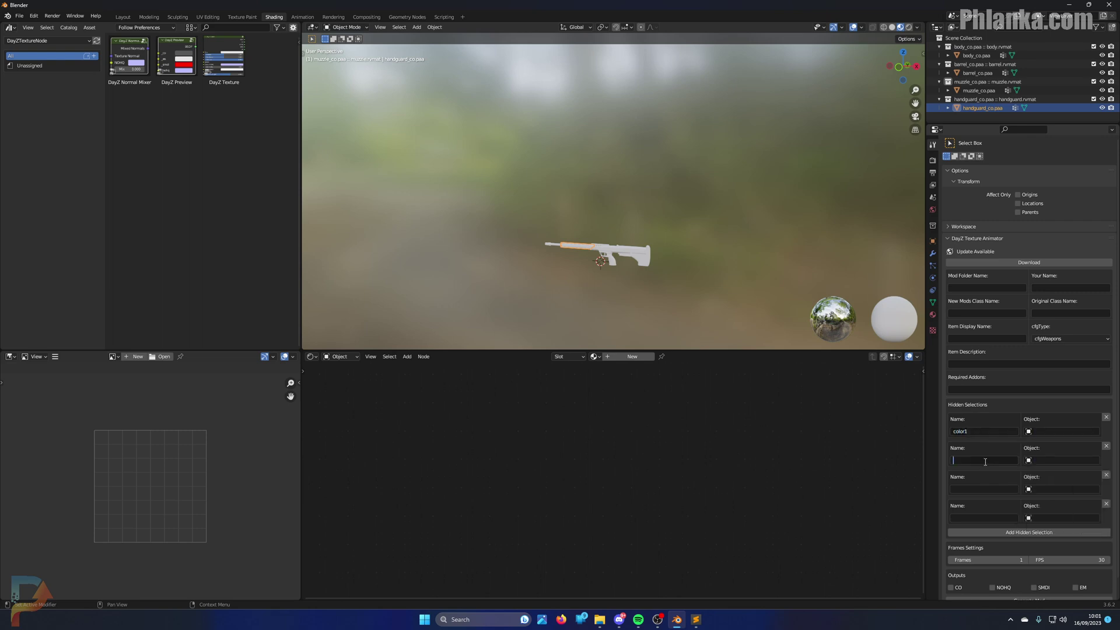
text(color2)
click(966, 490)
text(color4)
Put the barrel, body, handguard and muzzle texture paths on separate lines in config.cpp.
click(986, 518)
text(color4)
key(alt+Tab)
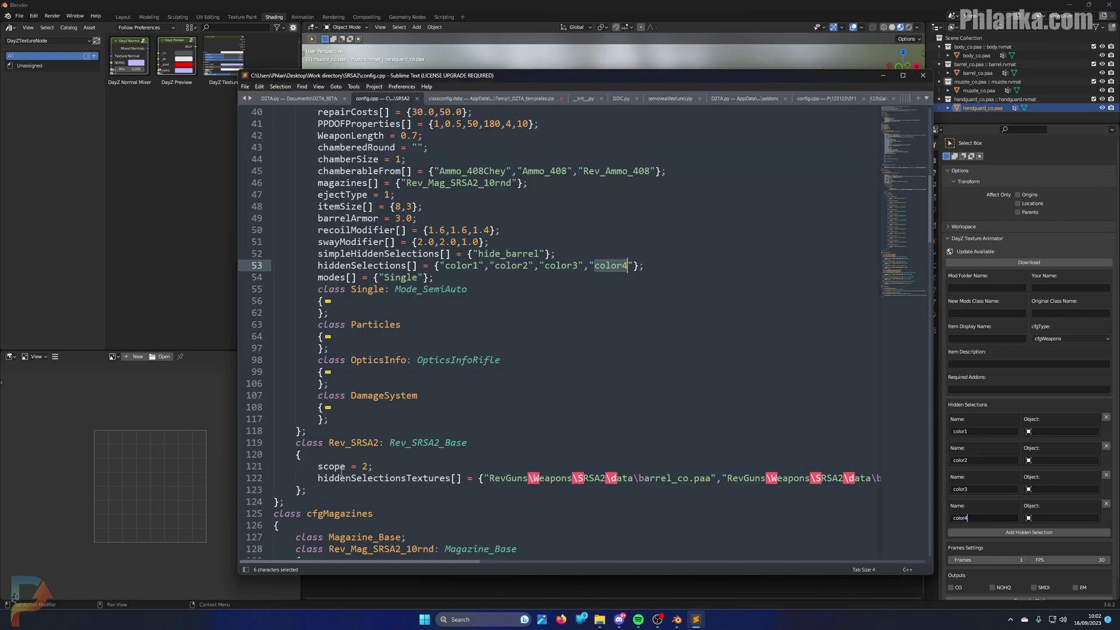
click(483, 477)
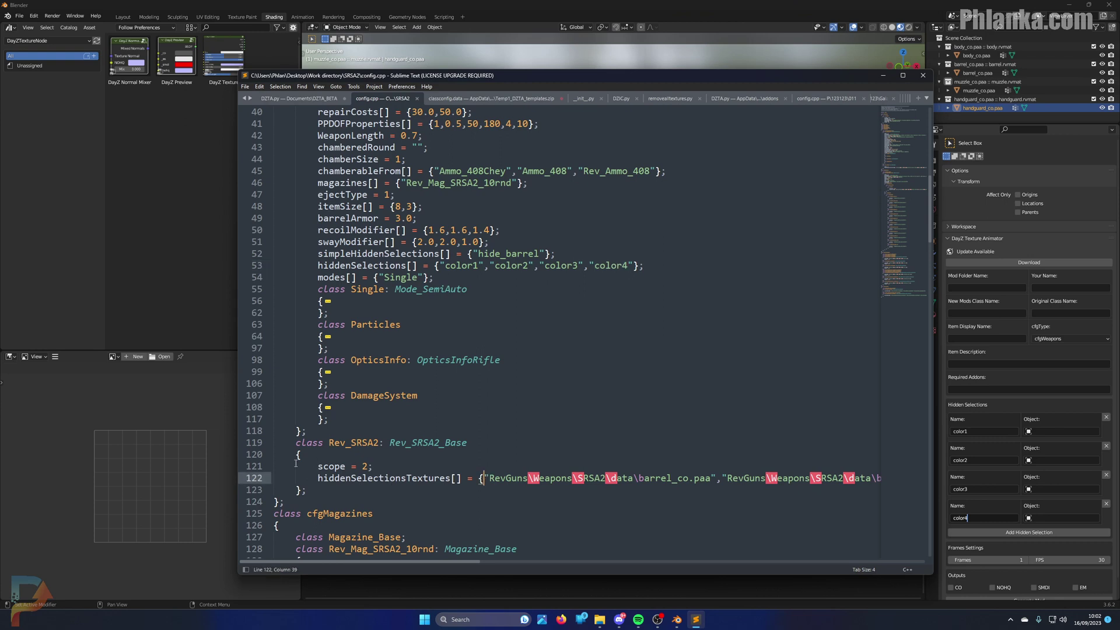
key(Return)
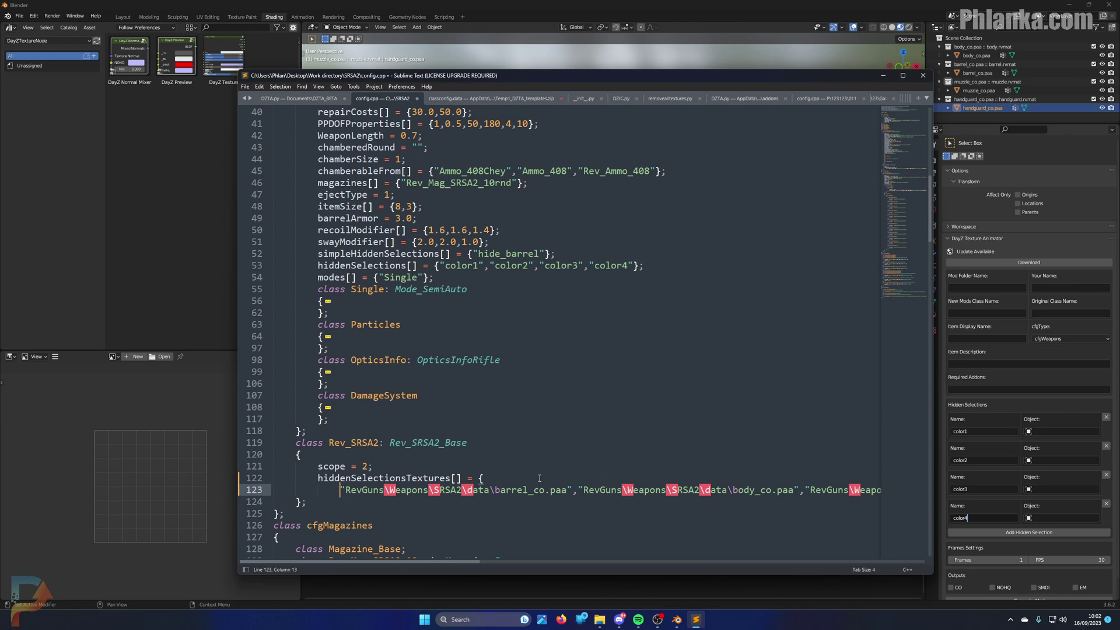
click(577, 490)
key(Return)
click(567, 502)
key(Return)
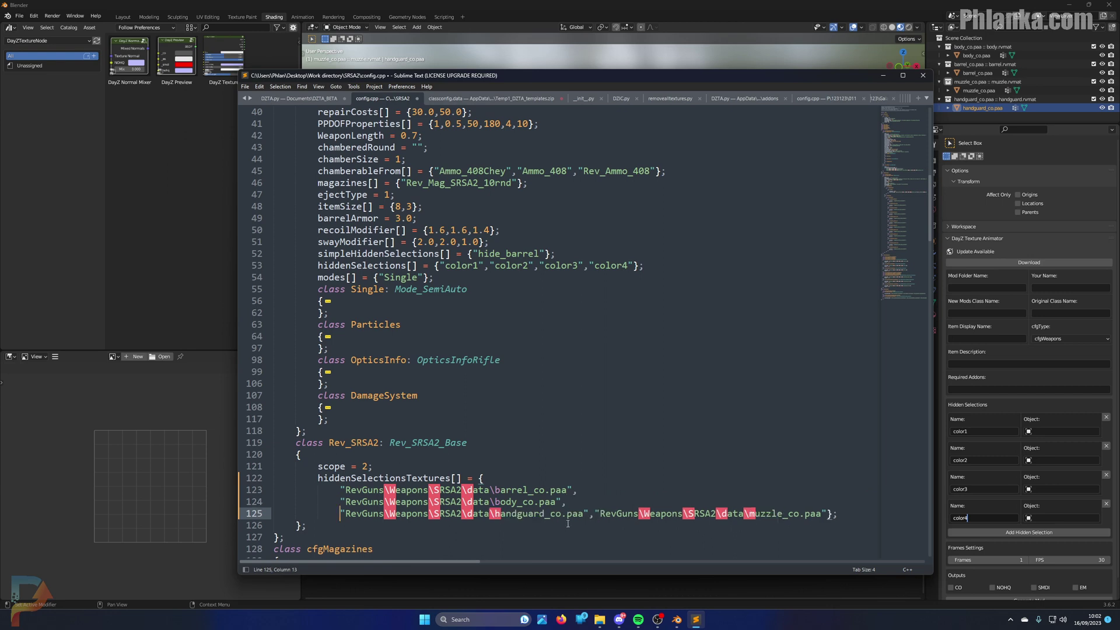
click(591, 515)
key(Return)
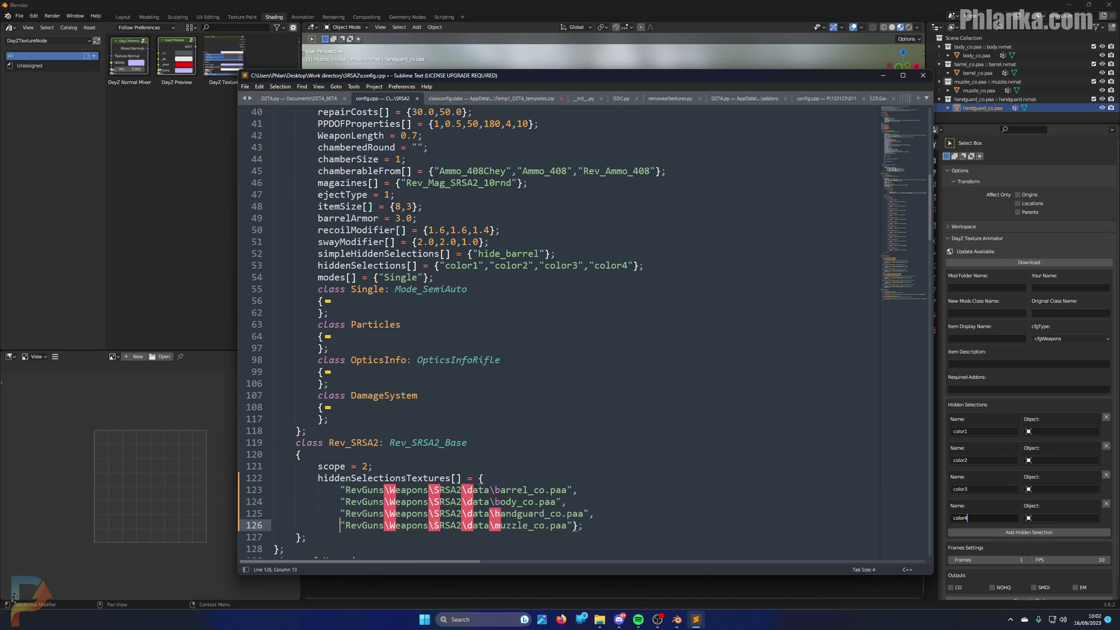
Put the hiddenSelections names color1 through color4 on separate lines.
click(440, 265)
key(Return)
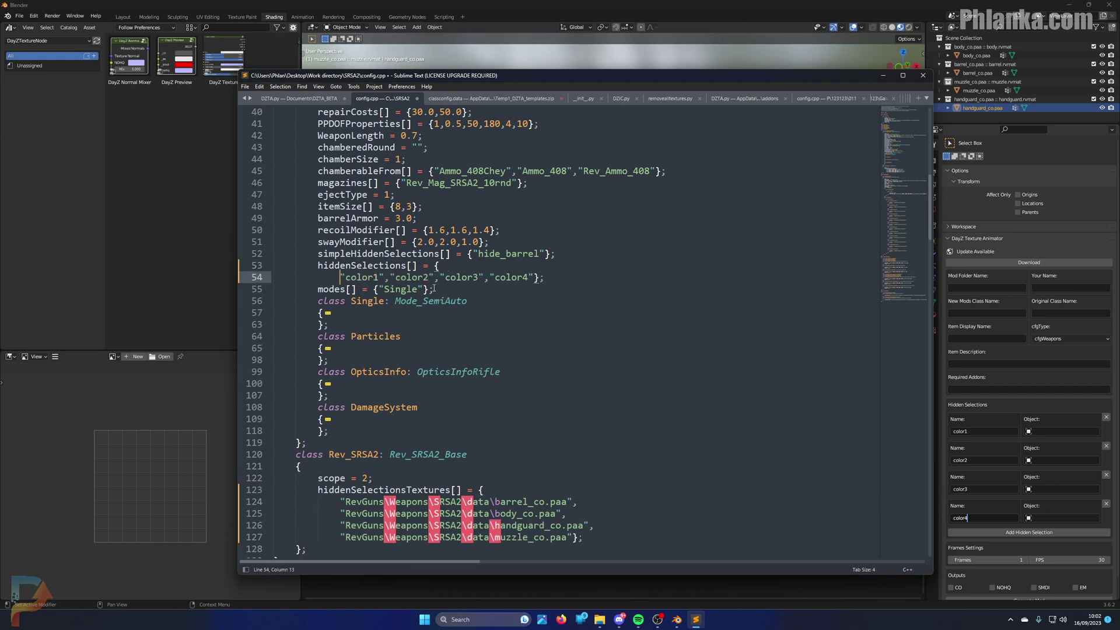
click(388, 277)
key(Return)
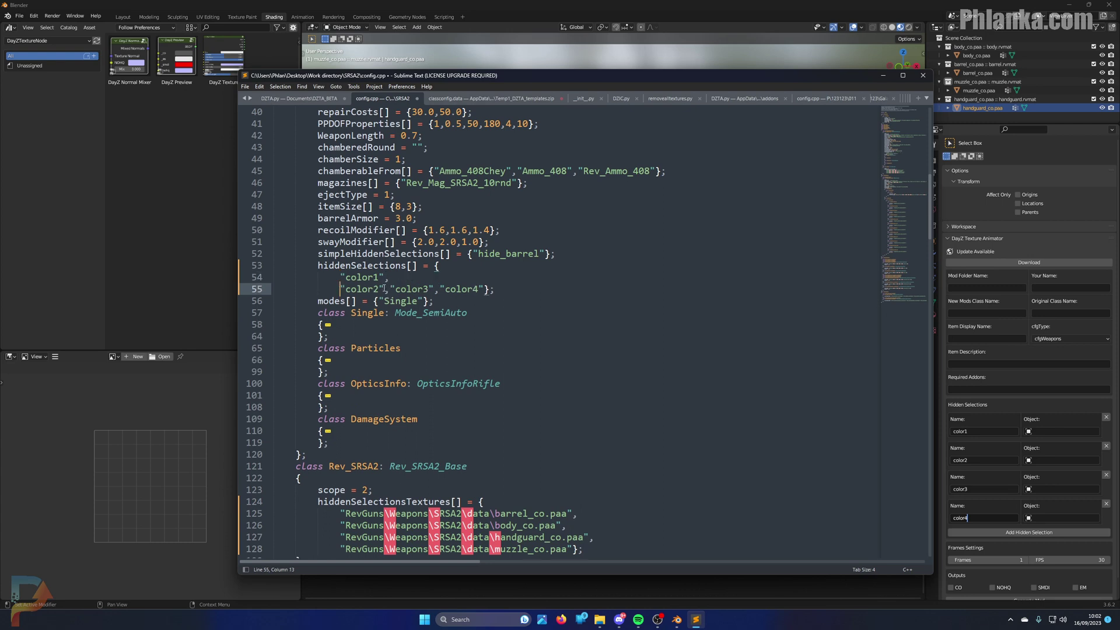
click(390, 288)
key(Return)
click(391, 301)
key(Return)
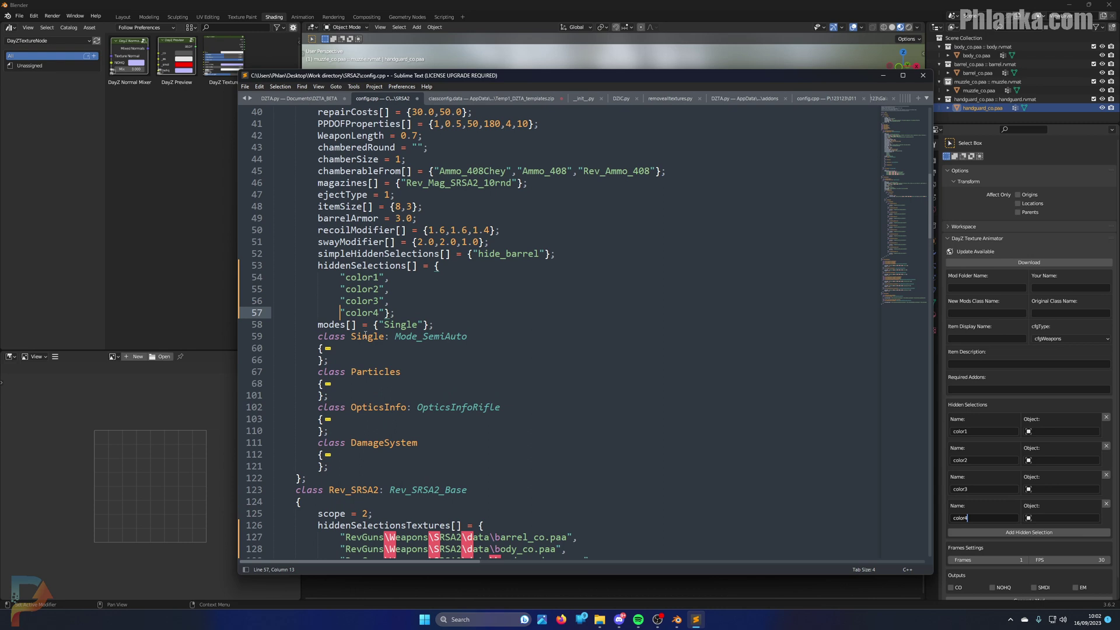
scroll(365, 336, down, 2)
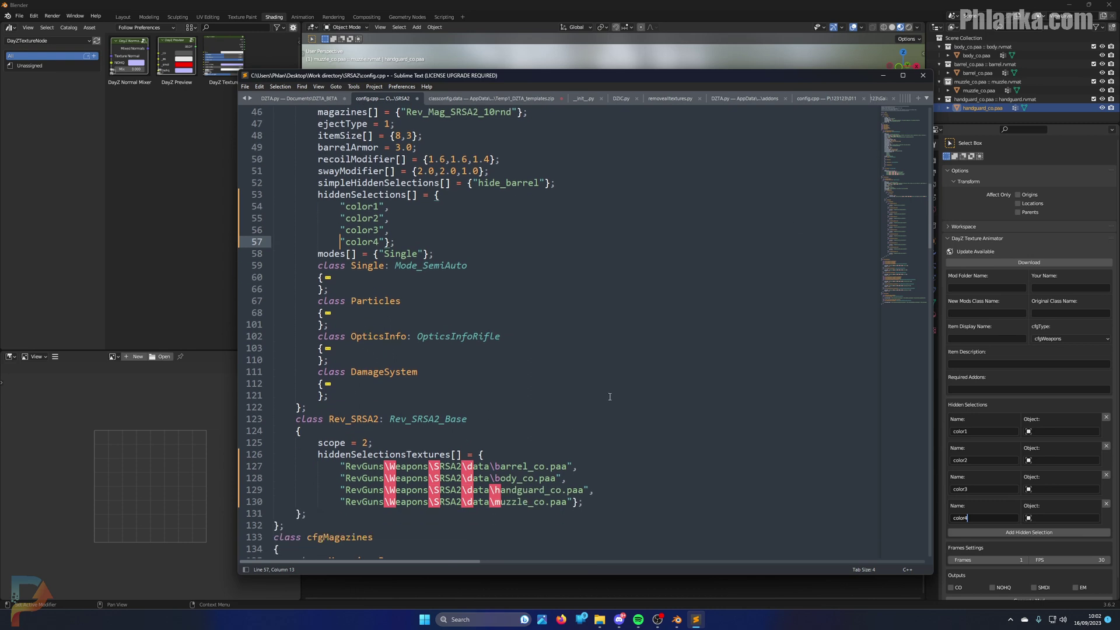
Link color1's Object field to barrel_co.paa, glance at config.cpp, and return to Blender.
click(994, 461)
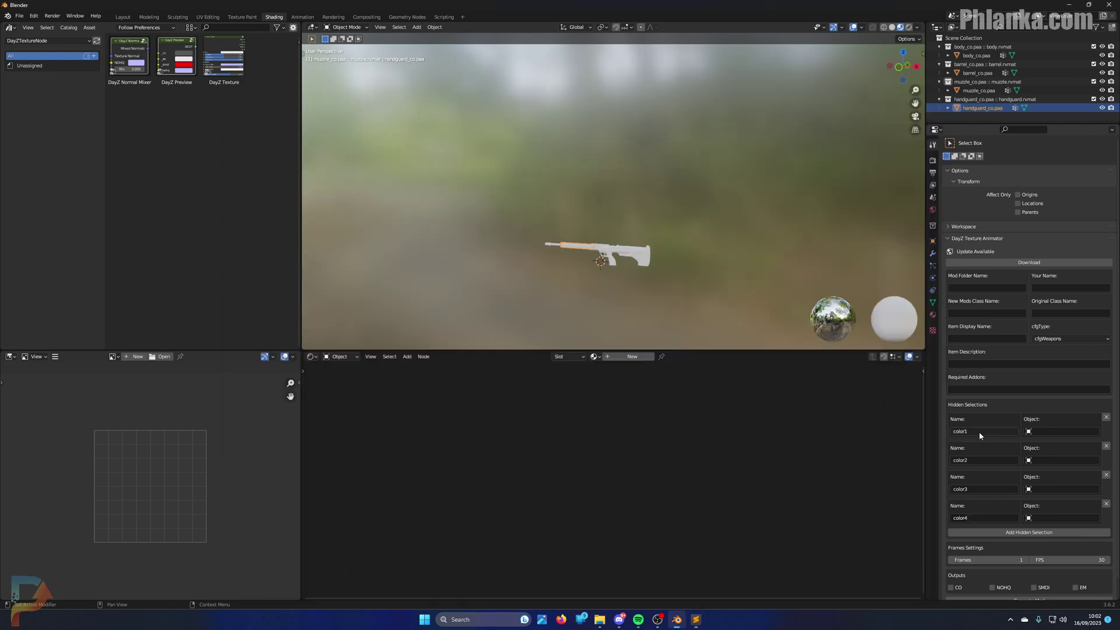
click(1044, 432)
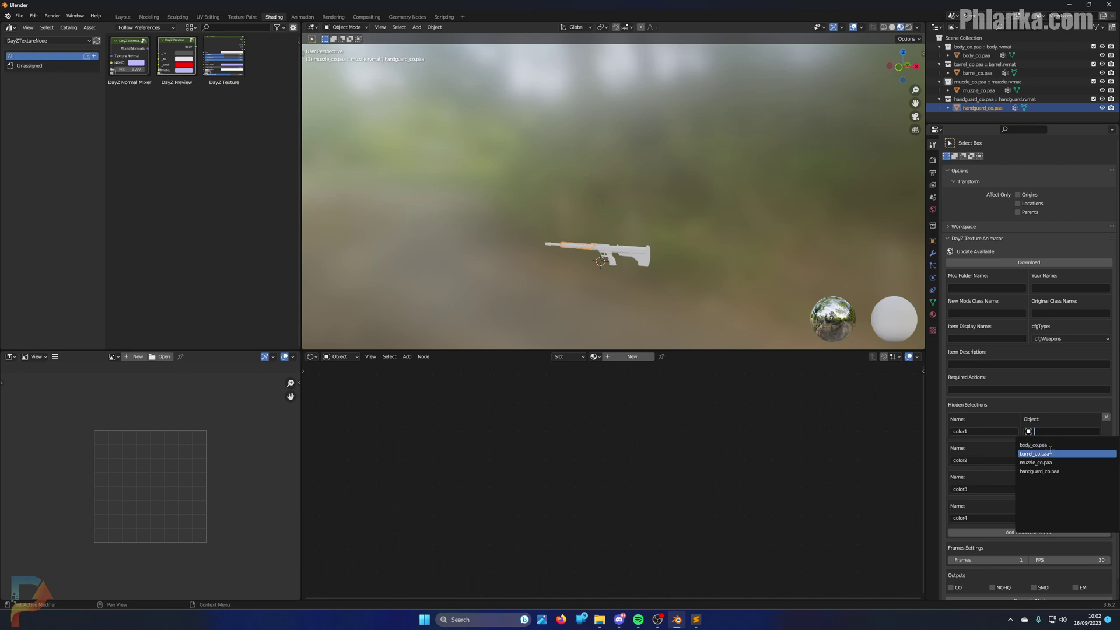
click(1049, 453)
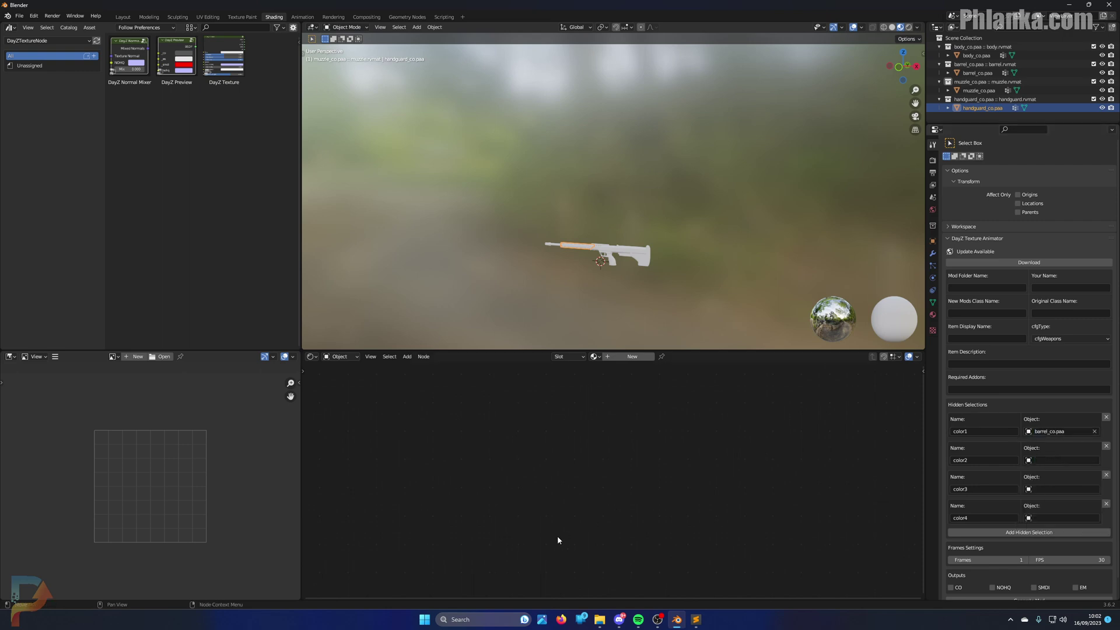
key(alt+Tab)
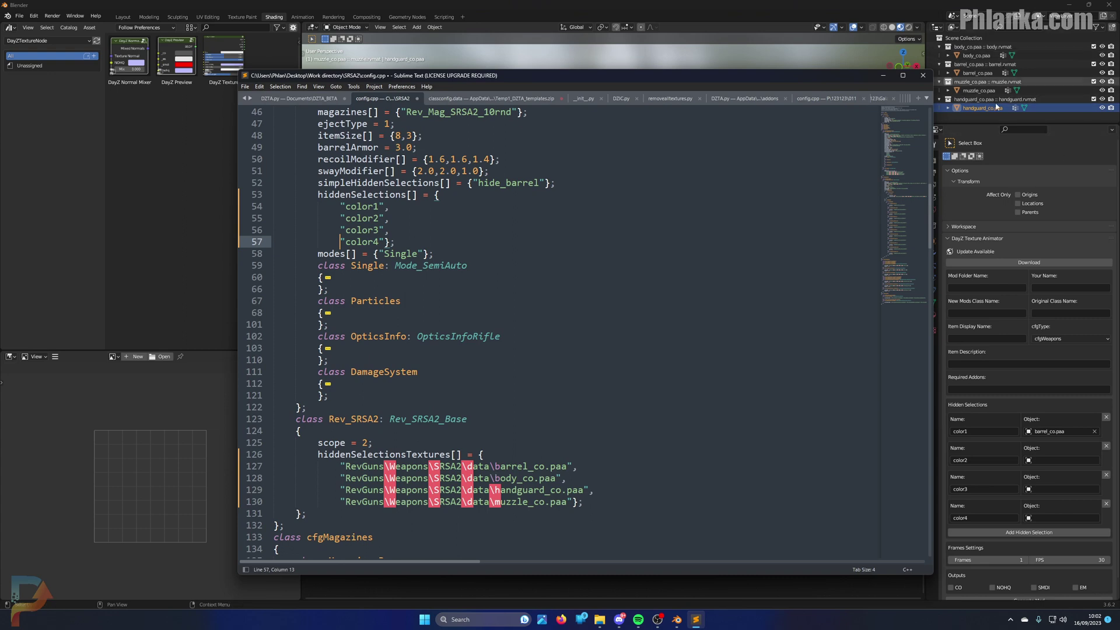
click(1044, 405)
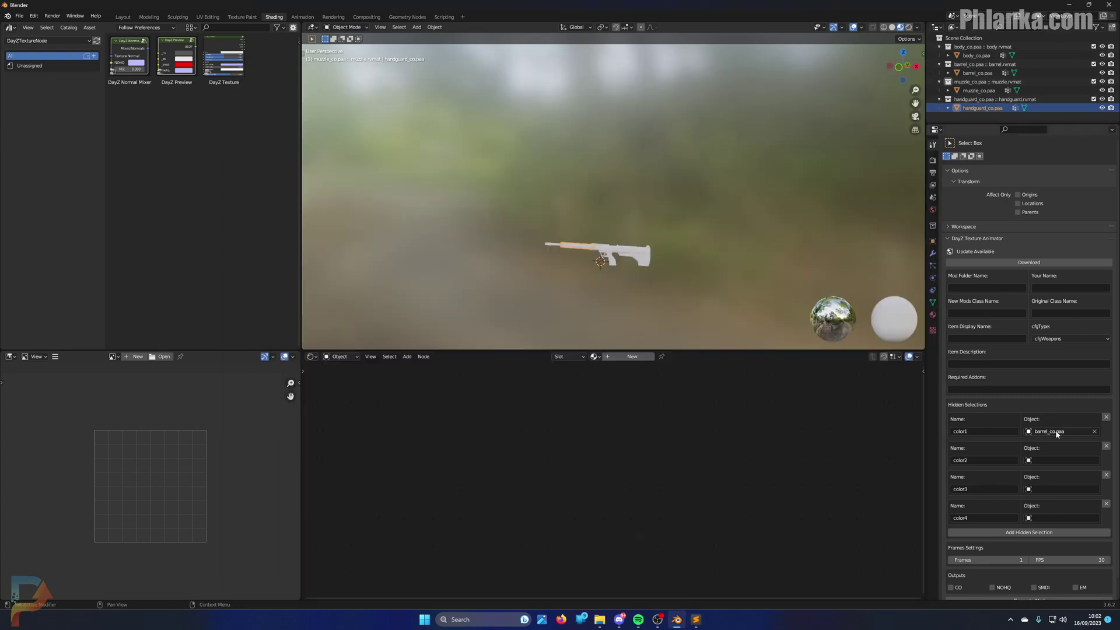
Rename the outliner objects to handguard, muzzle, barrel and body by deleting the _co.paa suffix.
double_click(985, 109)
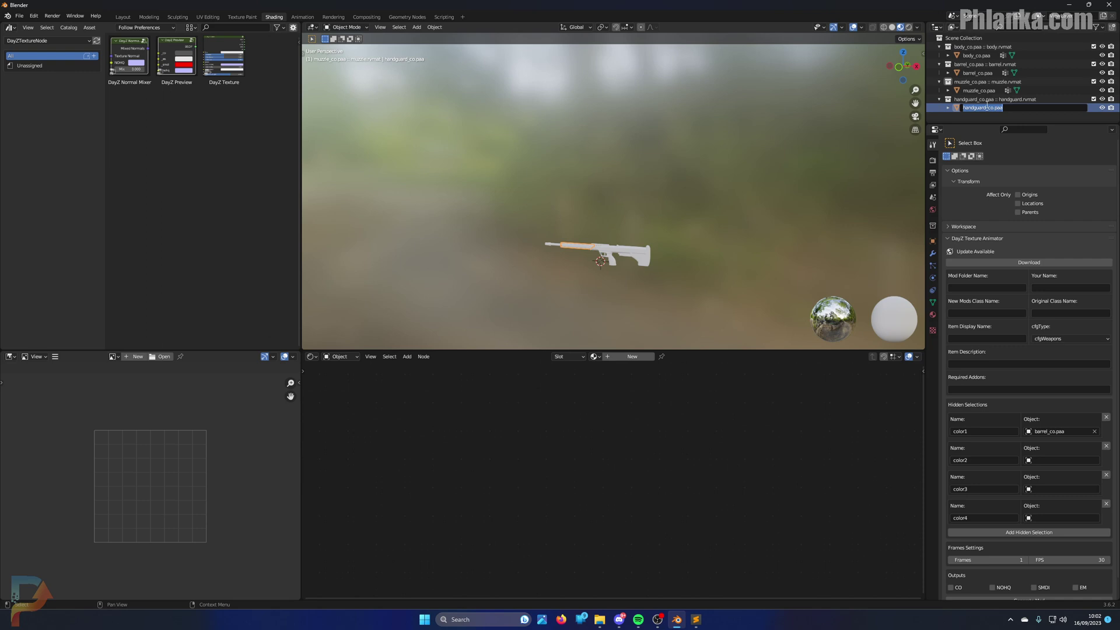
drag(986, 107, 1010, 55)
key(BackSpace)
key(BackSpace)
double_click(985, 91)
key(BackSpace)
key(BackSpace)
double_click(983, 73)
key(BackSpace)
key(BackSpace)
double_click(984, 56)
key(BackSpace)
key(BackSpace)
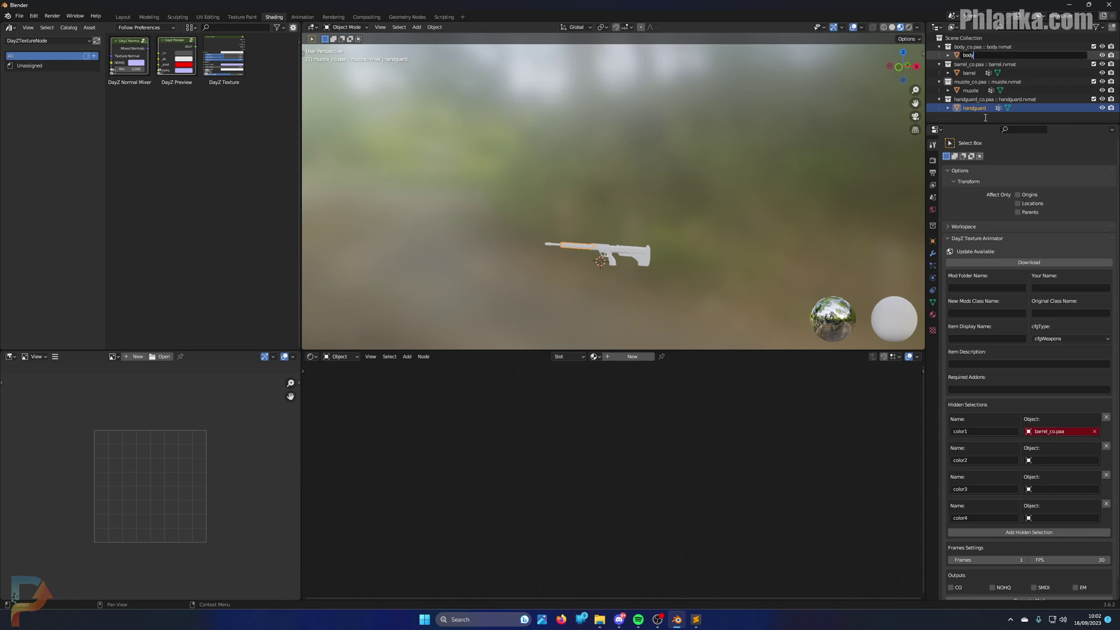
key(Return)
Select the body, handguard, barrel and muzzle parts in the viewport, then clear color1's object slot.
click(986, 56)
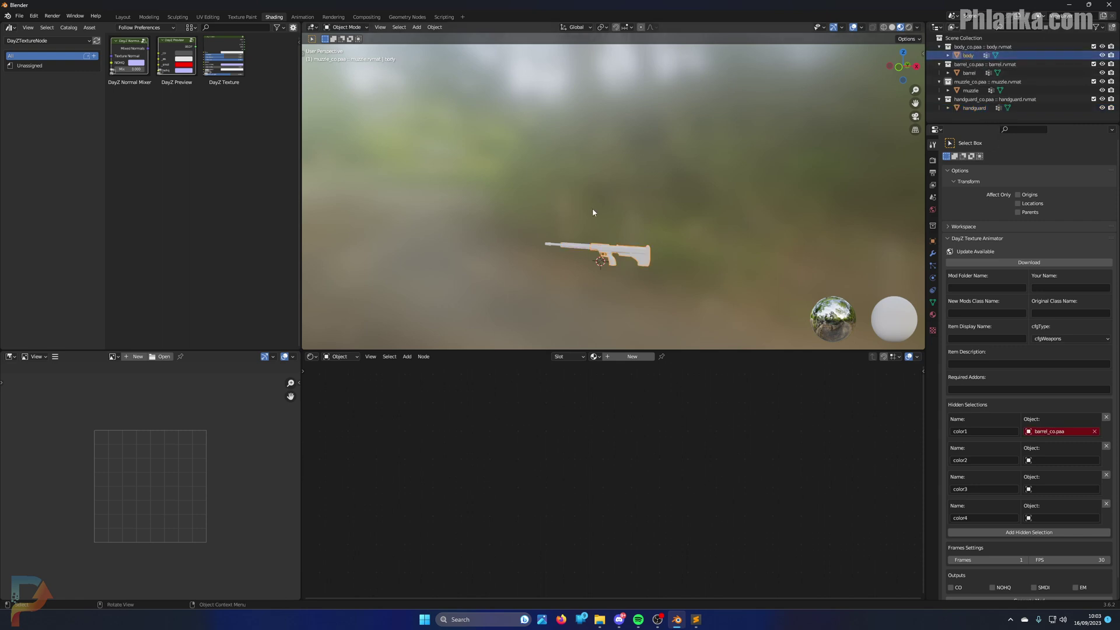
middle_drag(593, 212, 600, 251)
scroll(624, 230, up, 3)
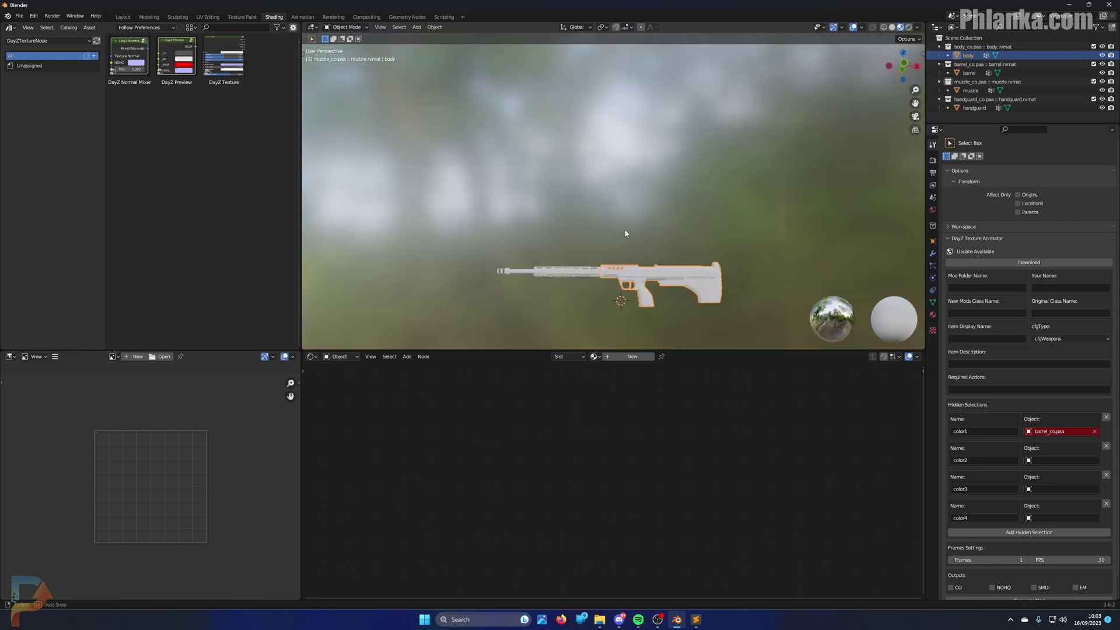
click(587, 270)
click(516, 271)
click(503, 271)
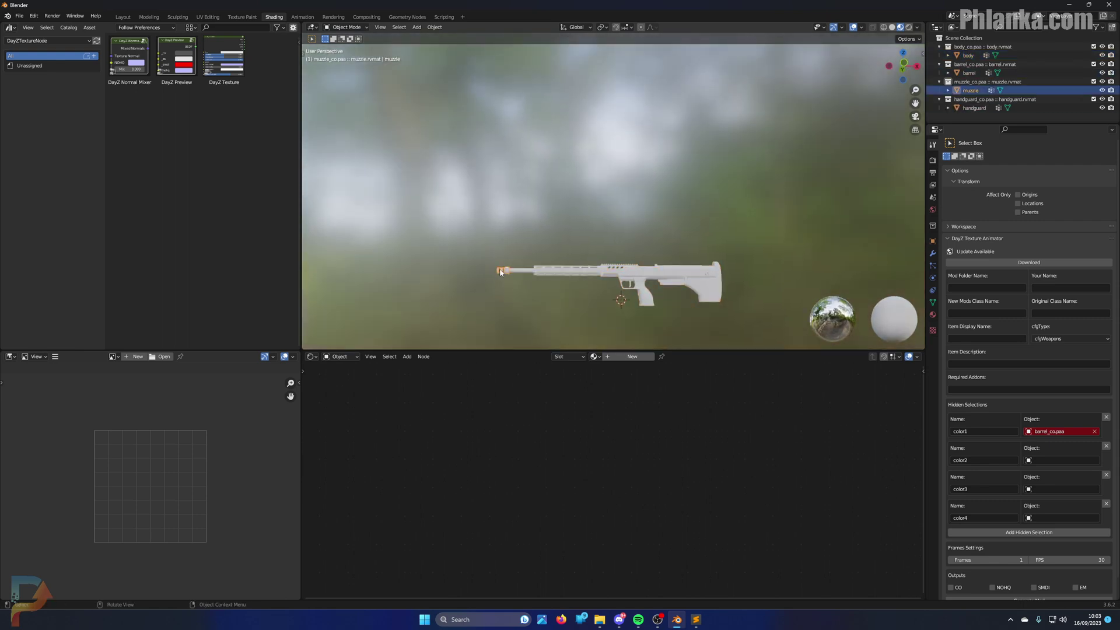
click(516, 271)
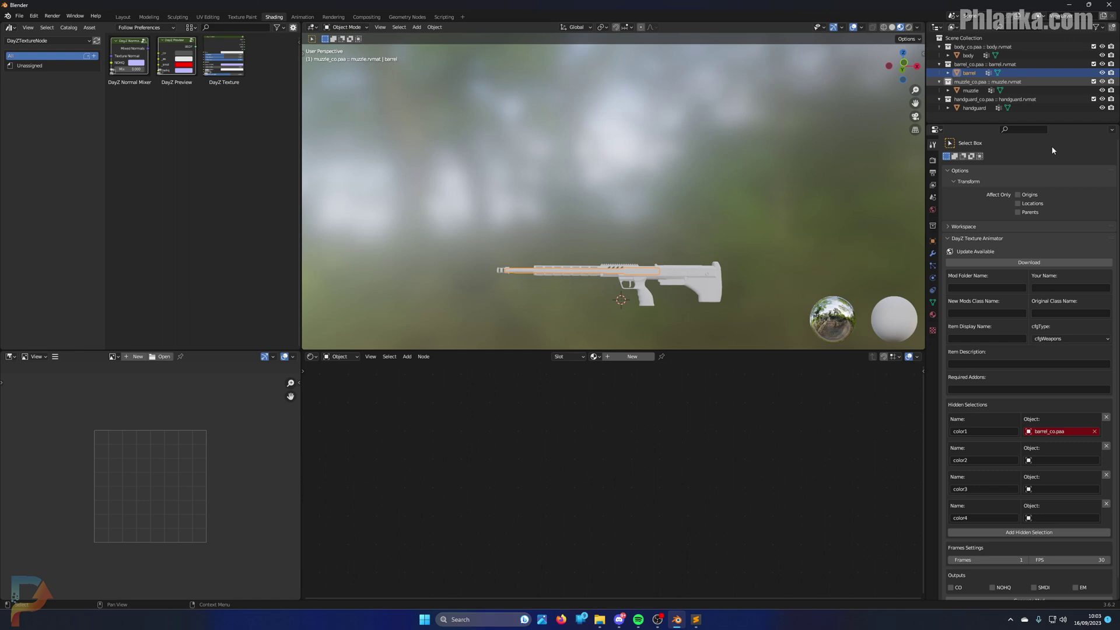
click(1095, 432)
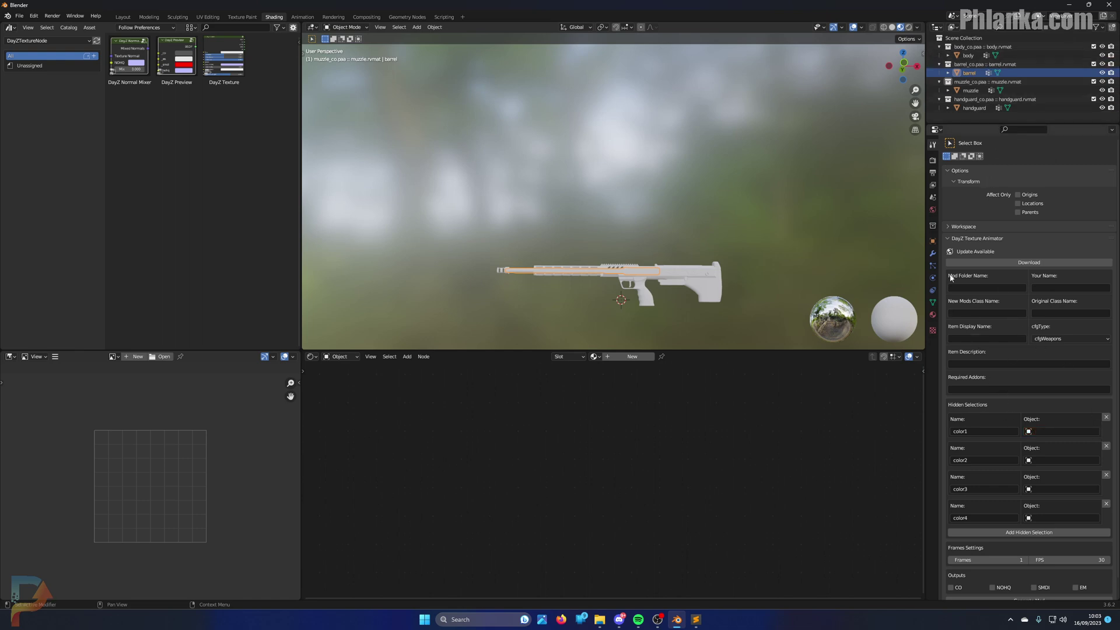
click(694, 620)
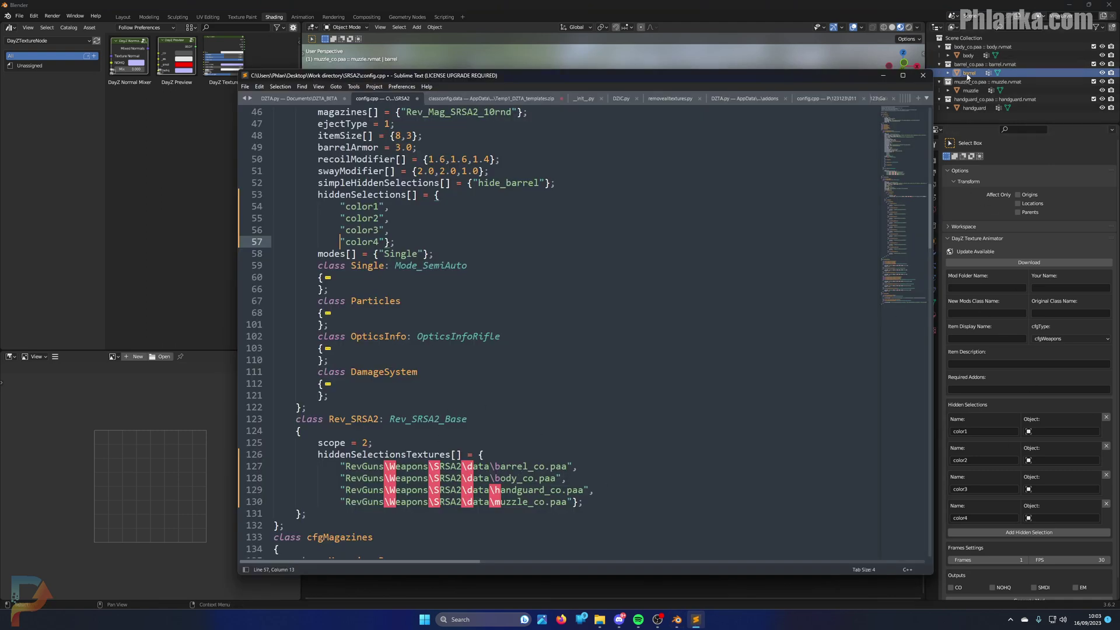
Drag barrel into color1 and body into color2, checking the names in config.cpp.
drag(968, 76, 1053, 435)
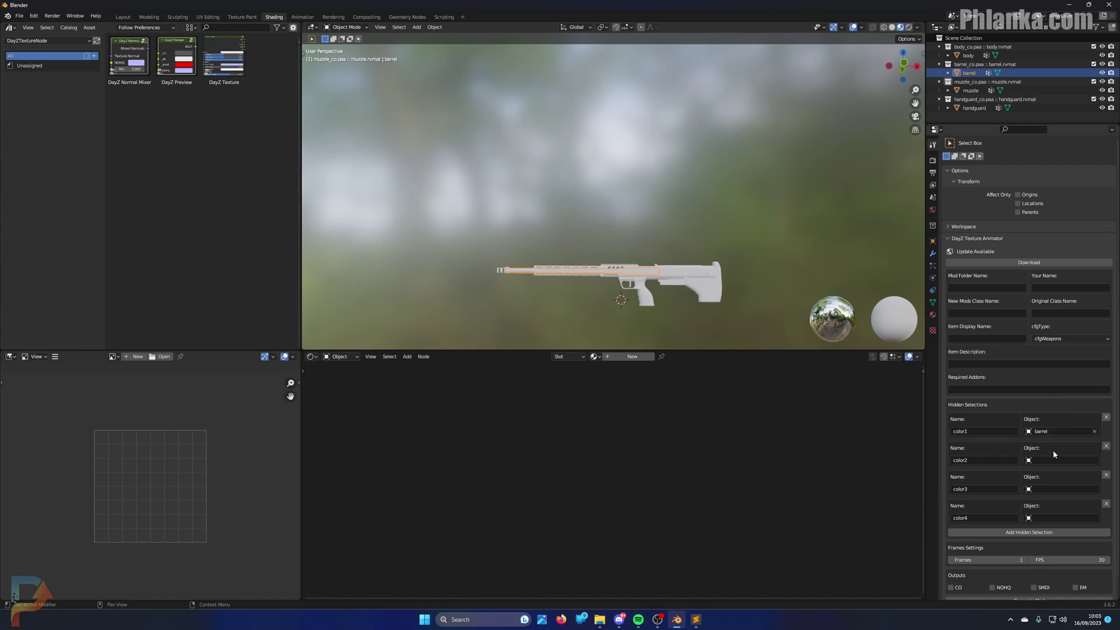
key(alt+Tab)
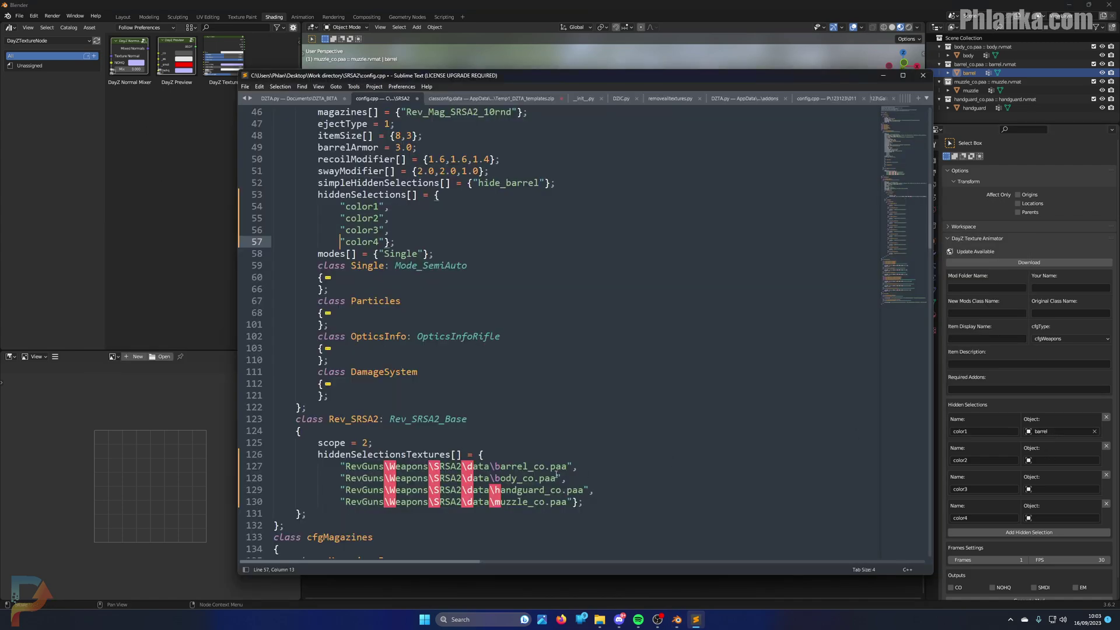
drag(495, 478, 513, 478)
key(alt+Tab)
drag(969, 55, 1044, 460)
Drag handguard into color3 and muzzle into color4 to finish the mapping.
key(alt+Tab)
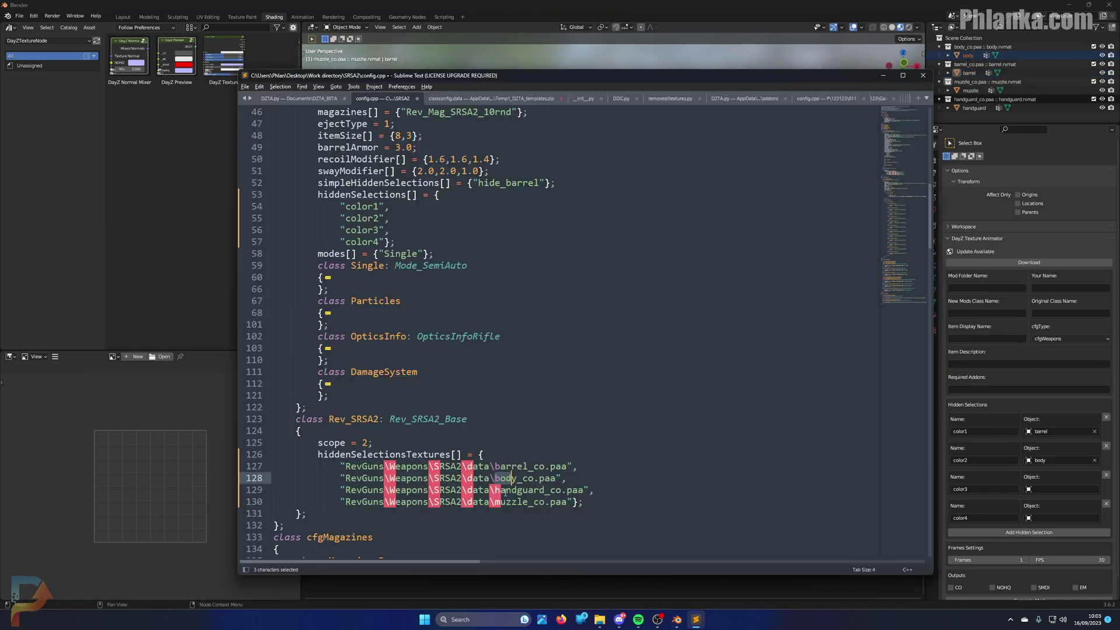
drag(497, 490, 551, 490)
key(alt+Tab)
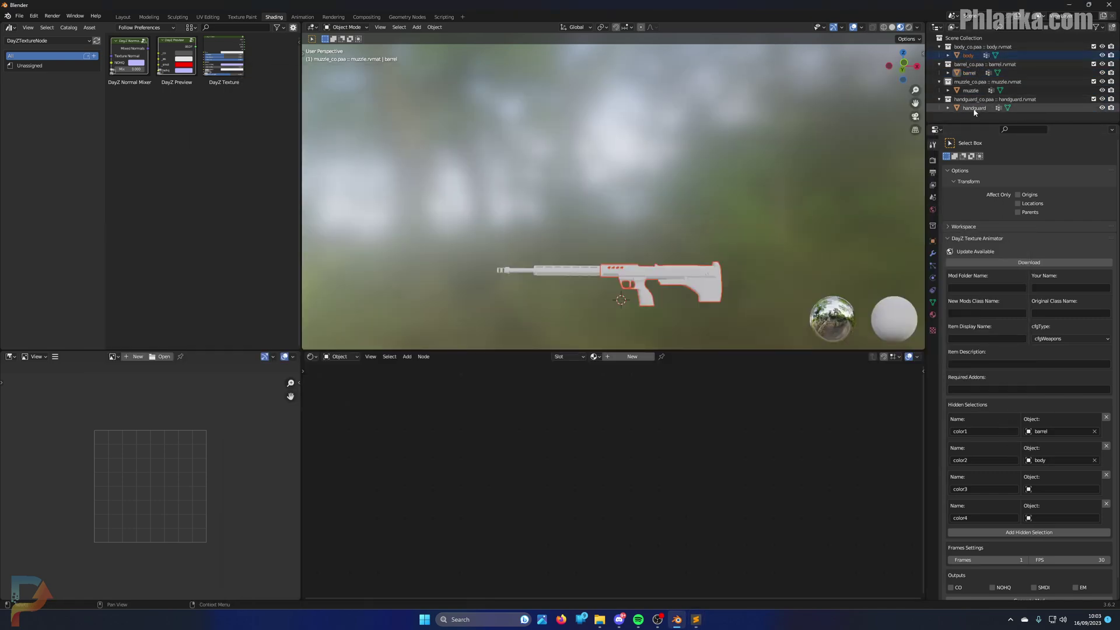
drag(974, 108, 1056, 488)
key(alt+Tab)
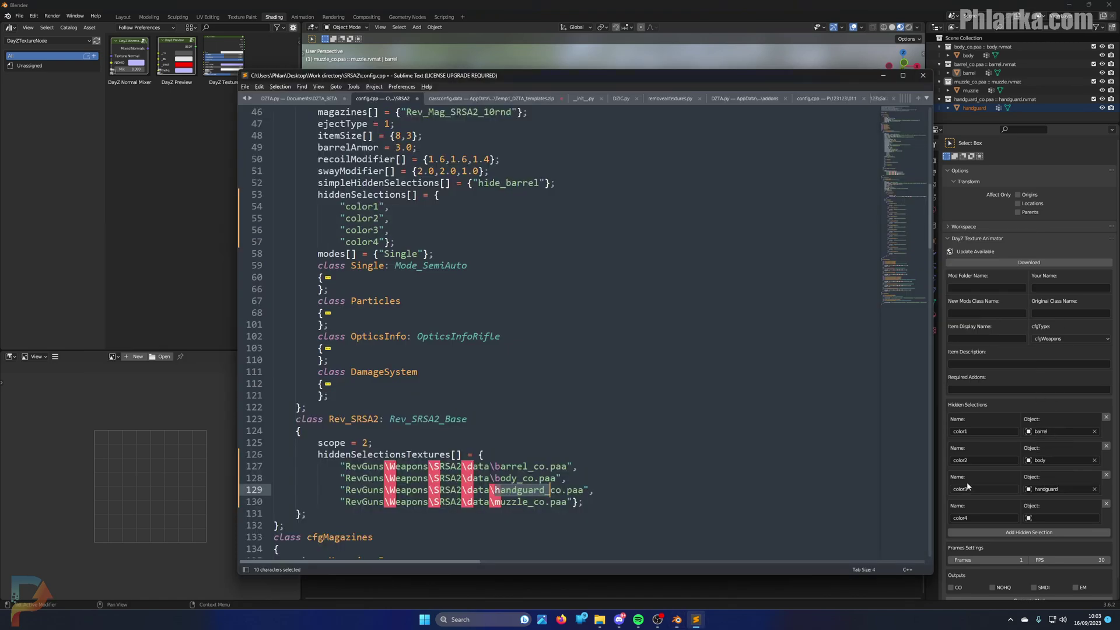
key(alt+Tab)
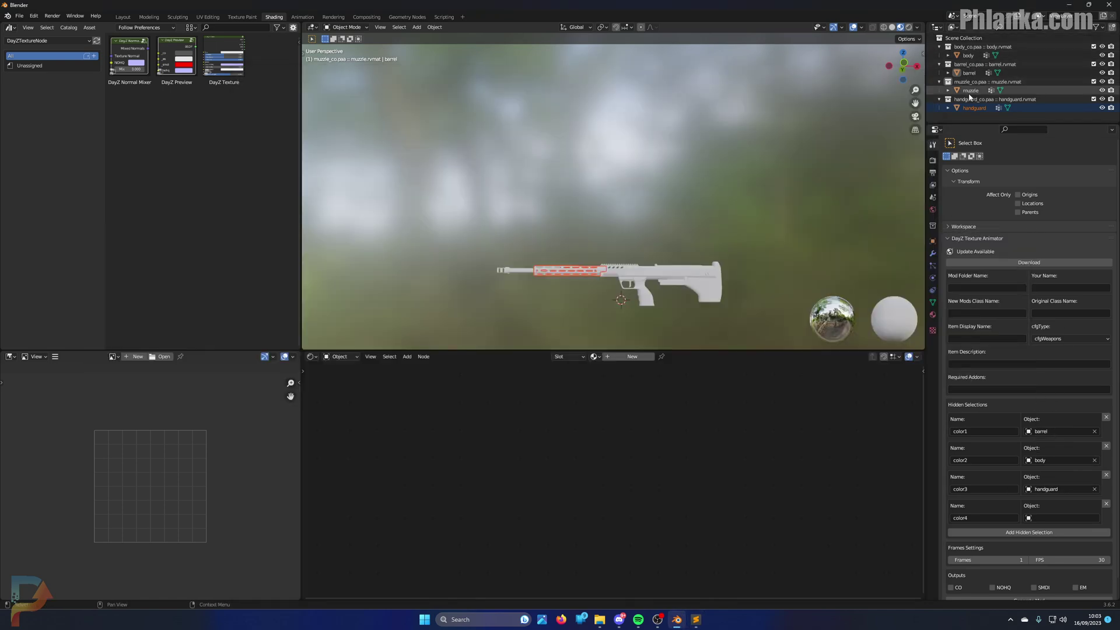
drag(971, 90, 1056, 519)
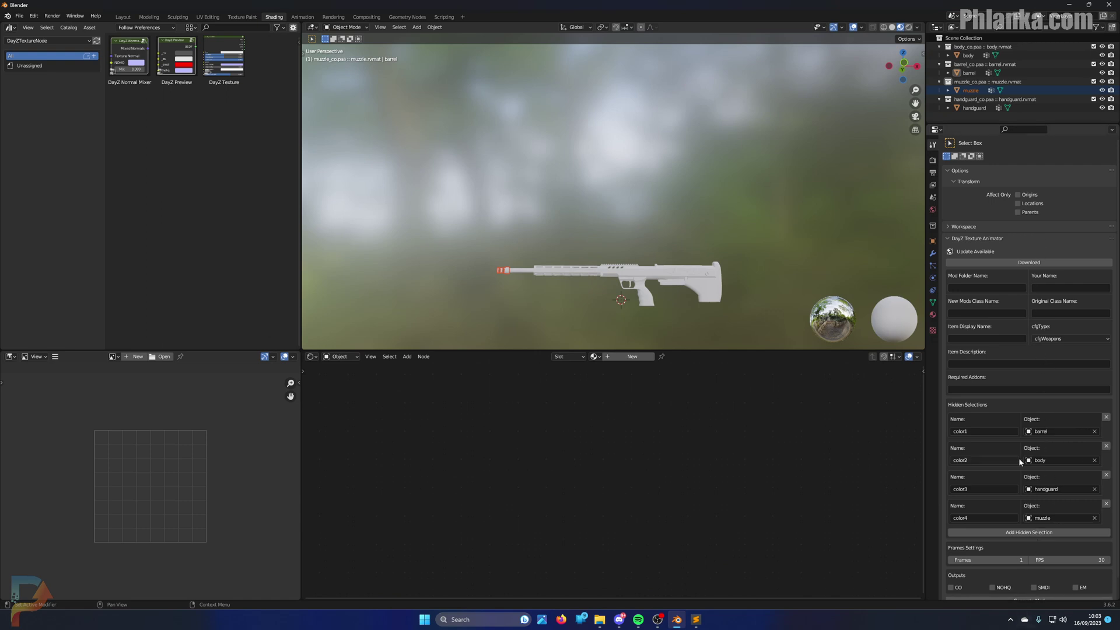
scroll(1020, 414, down, 1)
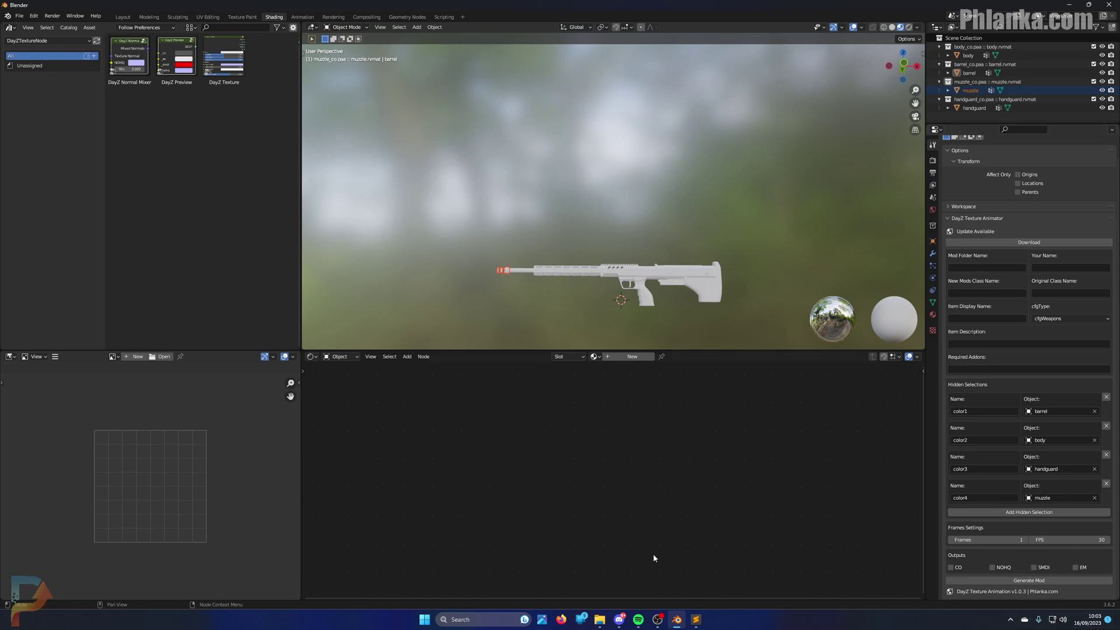
click(658, 621)
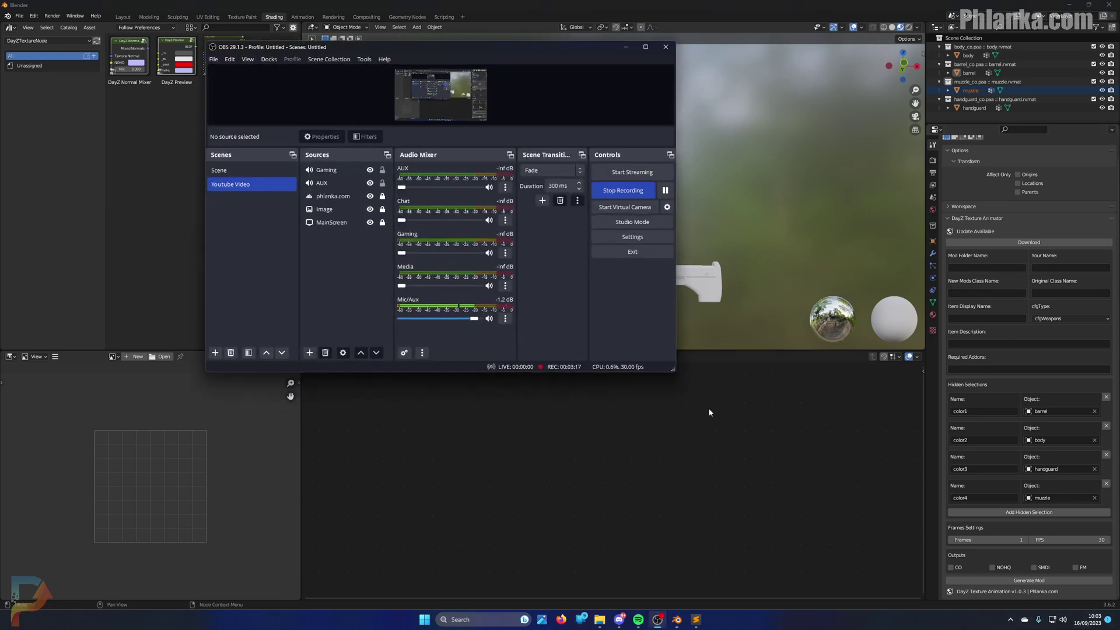